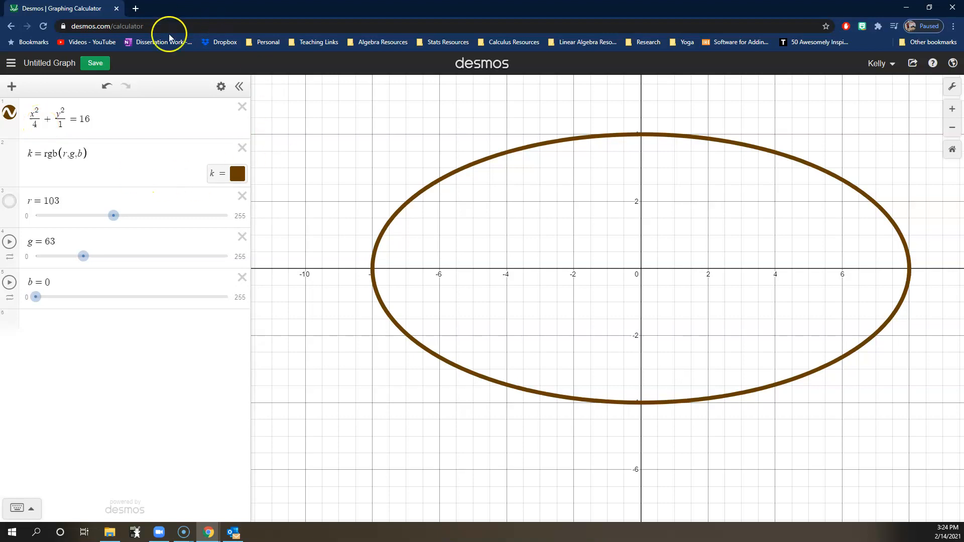
Step: Set the denominator under x² to 1 in the ellipse equation
{"action": "left_click", "coordinate": [34, 125]}
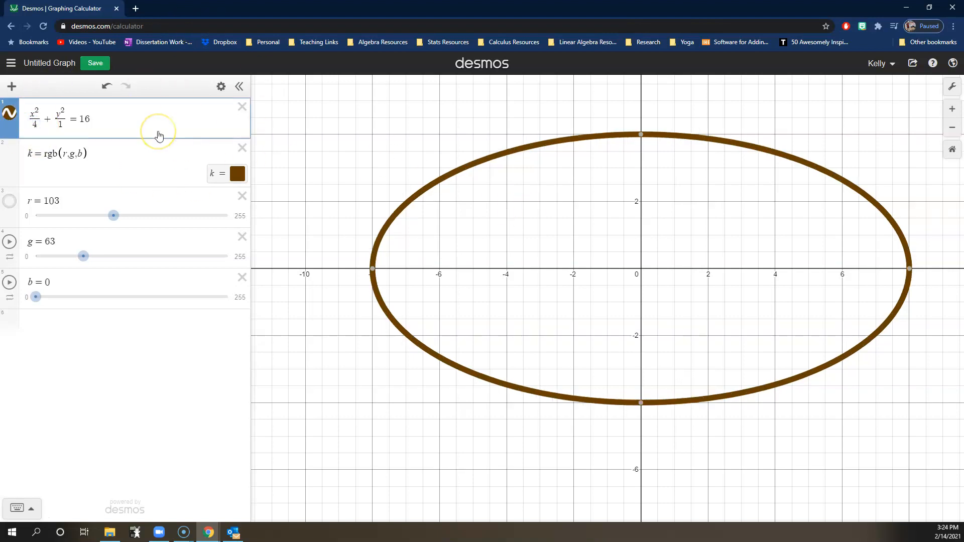
{"action": "key", "text": "Delete"}
{"action": "type", "text": "1"}
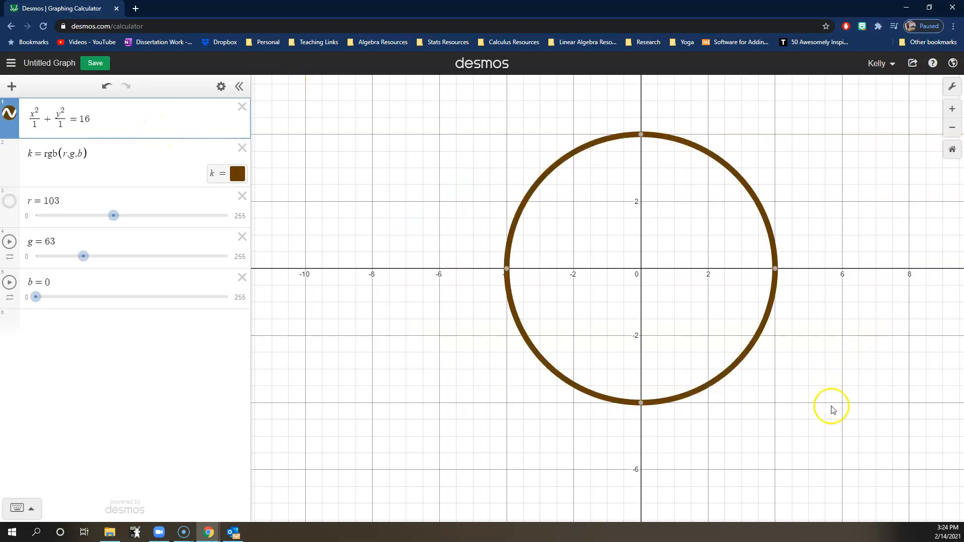
{"action": "scroll", "coordinate": [869, 314], "scroll_direction": "down", "scroll_amount": 2}
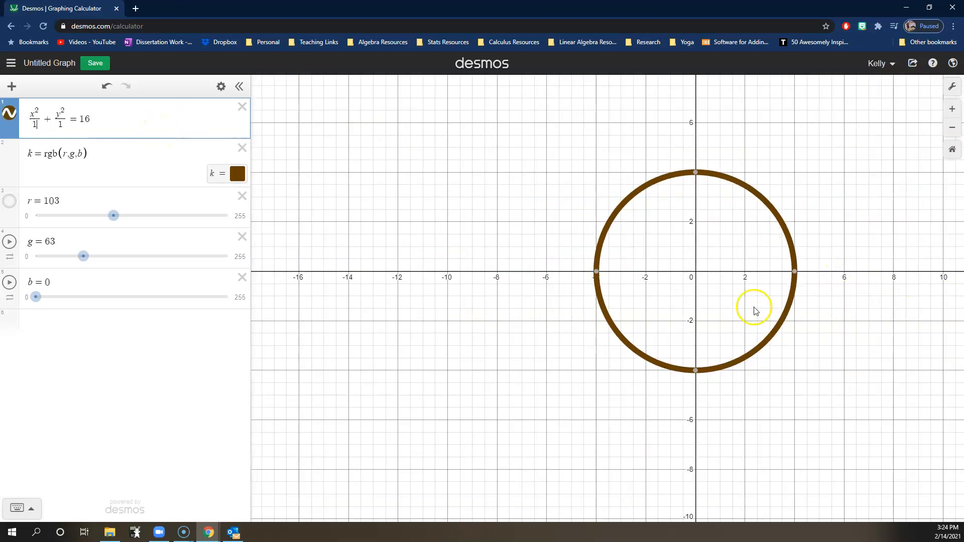
{"action": "left_click_drag", "start_coordinate": [710, 258], "coordinate": [683, 260]}
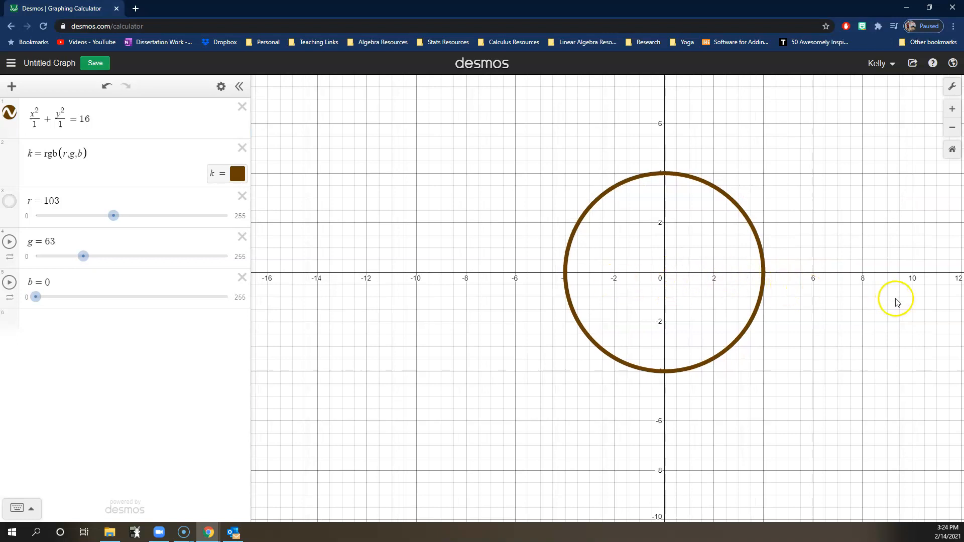
Step: Try 4 as the denominator under x² and restore it to 1
{"action": "left_click", "coordinate": [40, 130]}
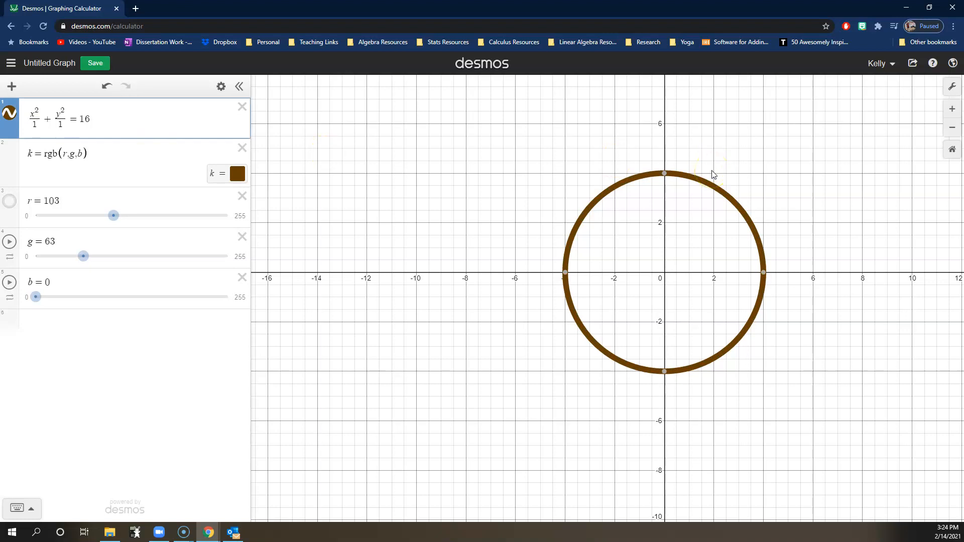
{"action": "key", "text": "BackSpace"}
{"action": "type", "text": "4"}
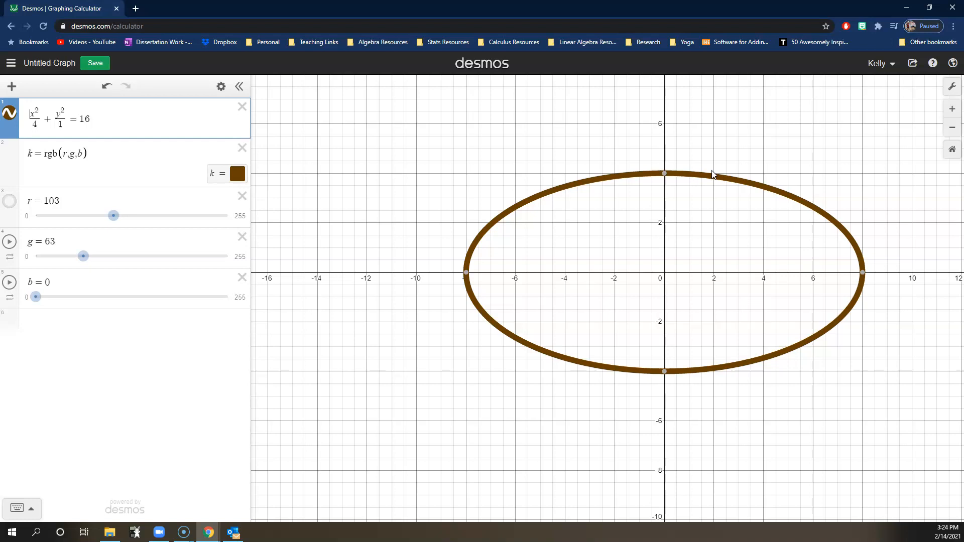
{"action": "key", "text": "BackSpace"}
{"action": "type", "text": "1"}
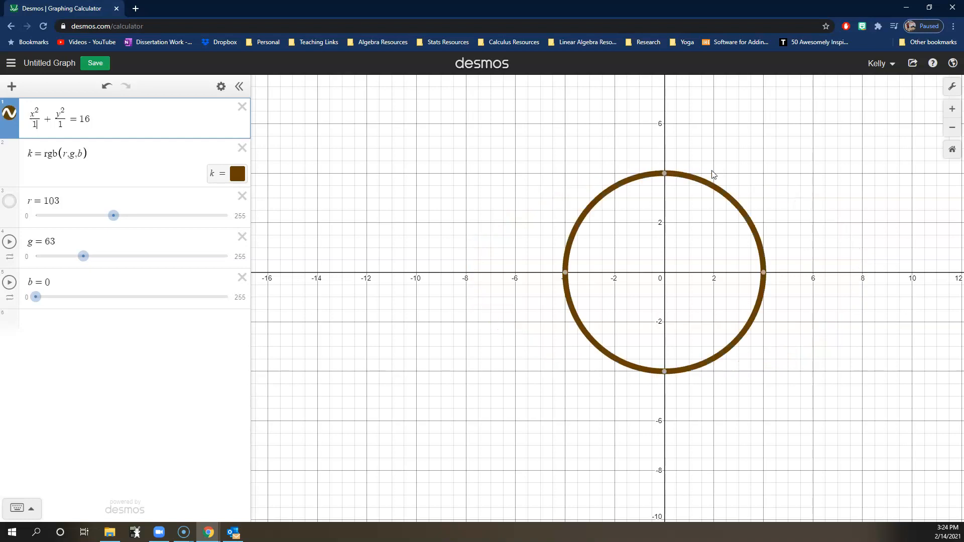
Step: Put the factor 1/4 · in front of the x term and change its numerator to (x/2)²
{"action": "type", "text": "1/4 "}
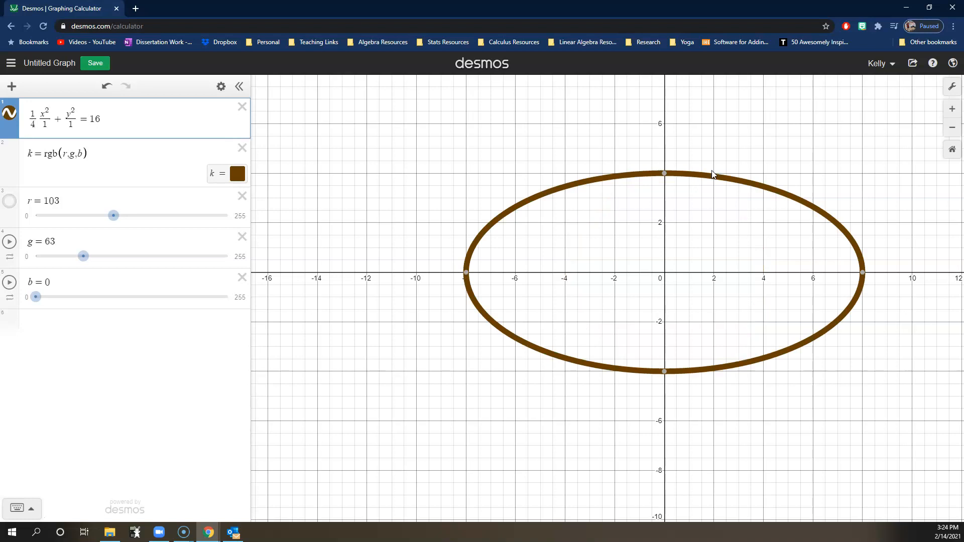
{"action": "type", "text": "*"}
{"action": "type", "text": ")"}
{"action": "type", "text": "/2"}
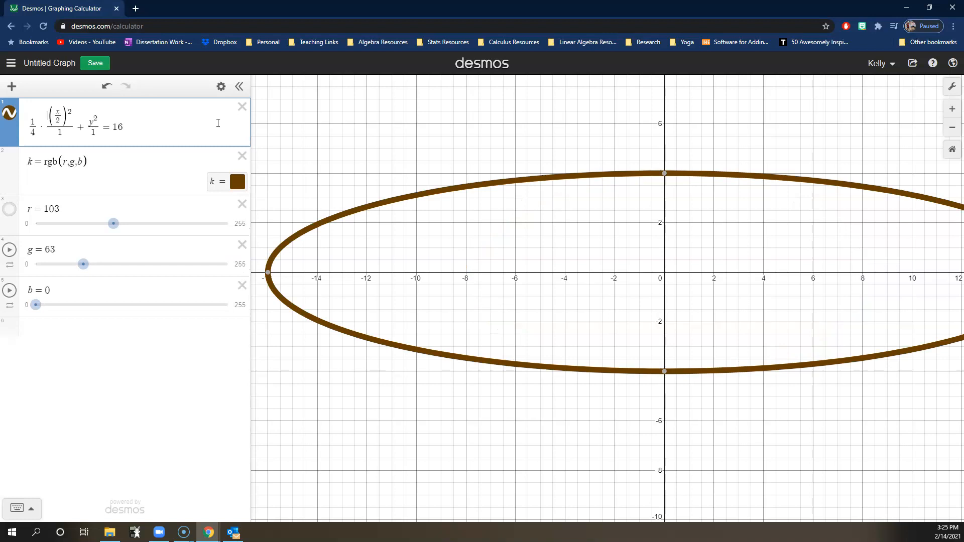
Step: Remove the 1/4 factor in front of the (x/2)² term
{"action": "key", "text": "BackSpace"}
{"action": "key", "text": "BackSpace"}
{"action": "key", "text": "BackSpace"}
{"action": "key", "text": "BackSpace"}
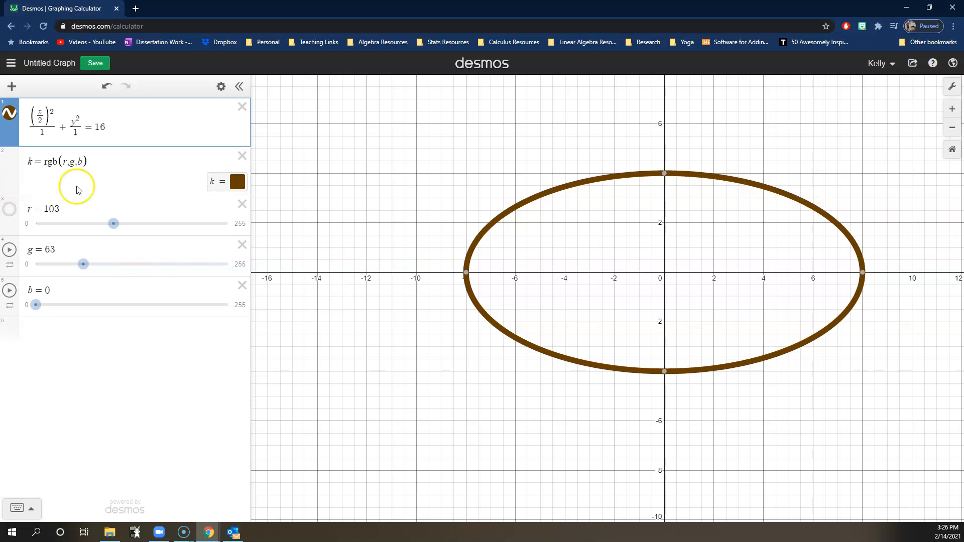
Step: Set the colour value b to 133 and g to 144, and check the ellipse's line style settings
{"action": "left_click_drag", "start_coordinate": [35, 305], "coordinate": [137, 308]}
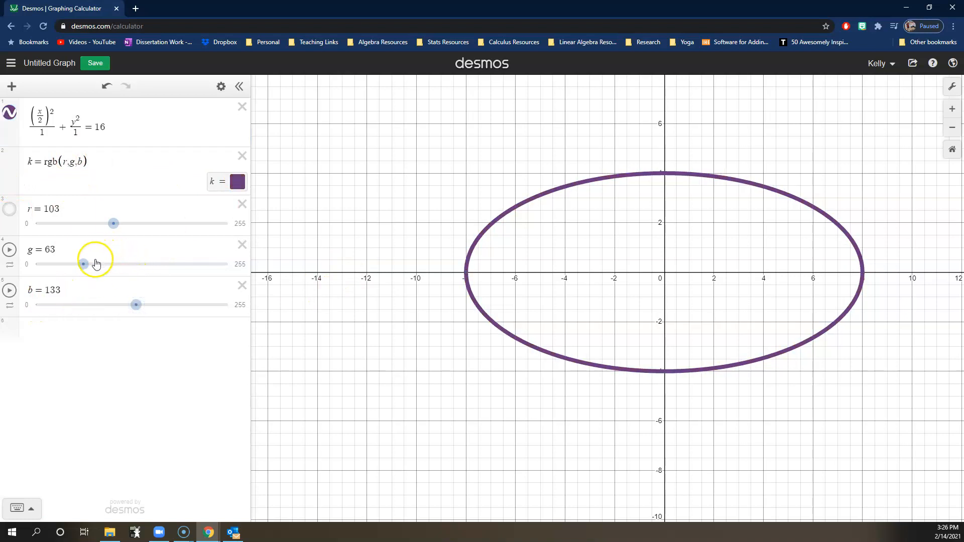
{"action": "left_click_drag", "start_coordinate": [82, 263], "coordinate": [144, 263]}
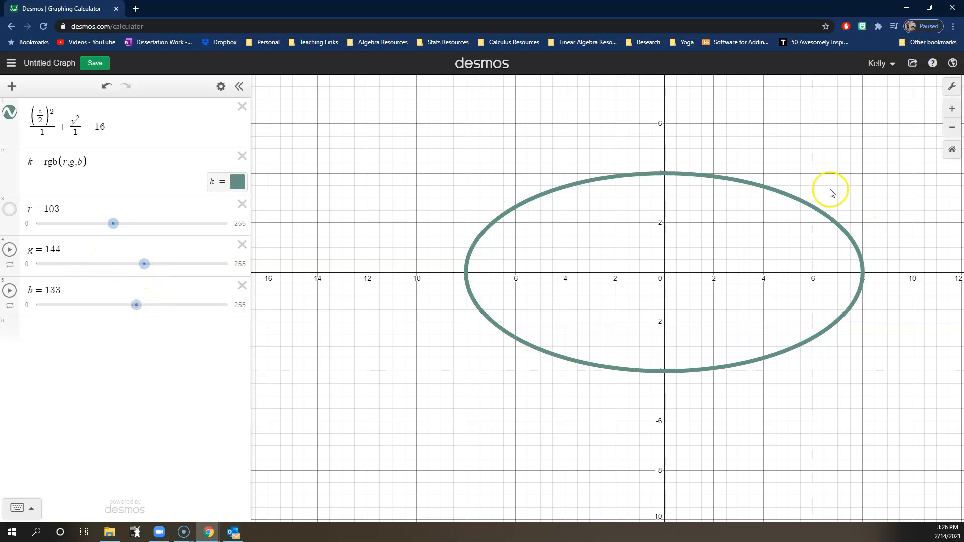
{"action": "left_click", "coordinate": [9, 115]}
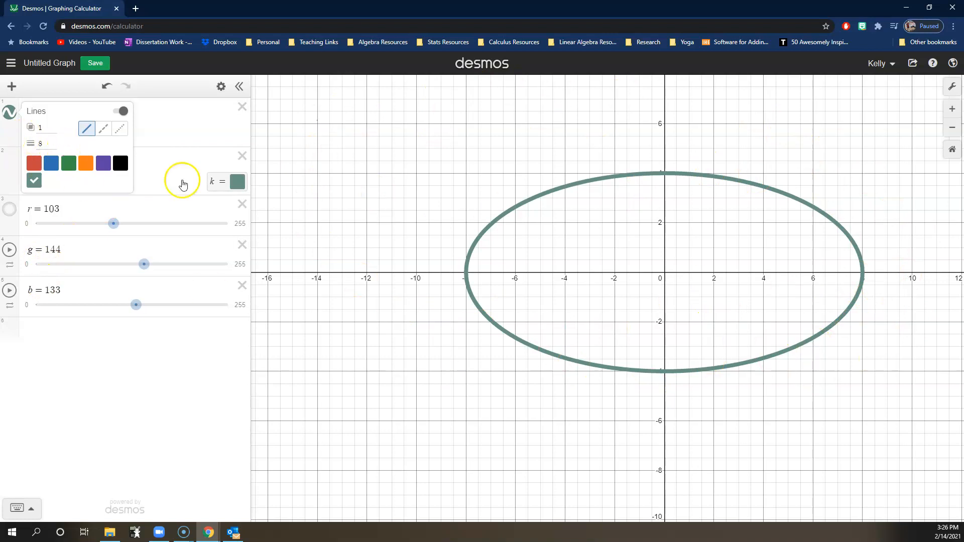
{"action": "left_click_drag", "start_coordinate": [728, 279], "coordinate": [687, 275]}
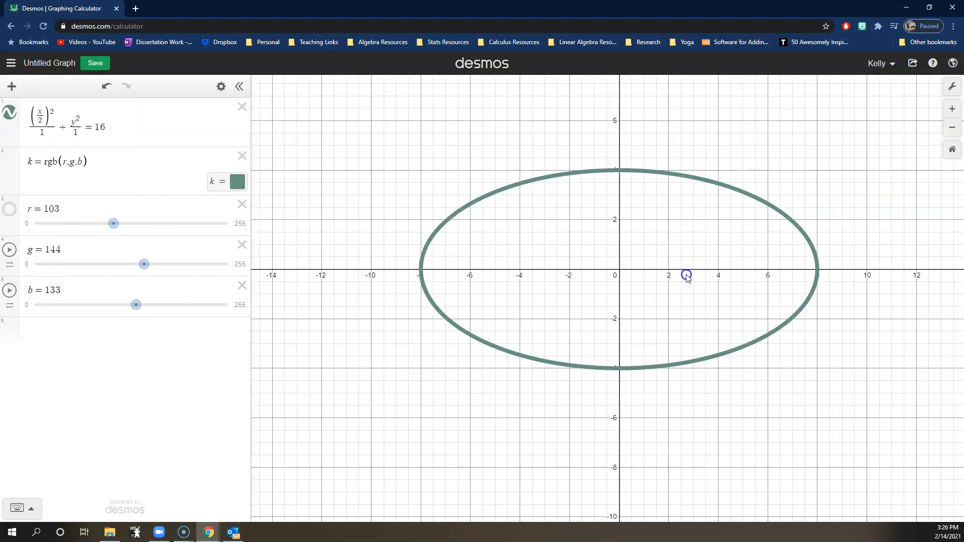
Step: Add the vertical line x = −4 as a new expression
{"action": "left_click", "coordinate": [947, 119]}
{"action": "left_click", "coordinate": [946, 126]}
{"action": "left_click_drag", "start_coordinate": [809, 182], "coordinate": [775, 179]}
{"action": "left_click", "coordinate": [50, 329]}
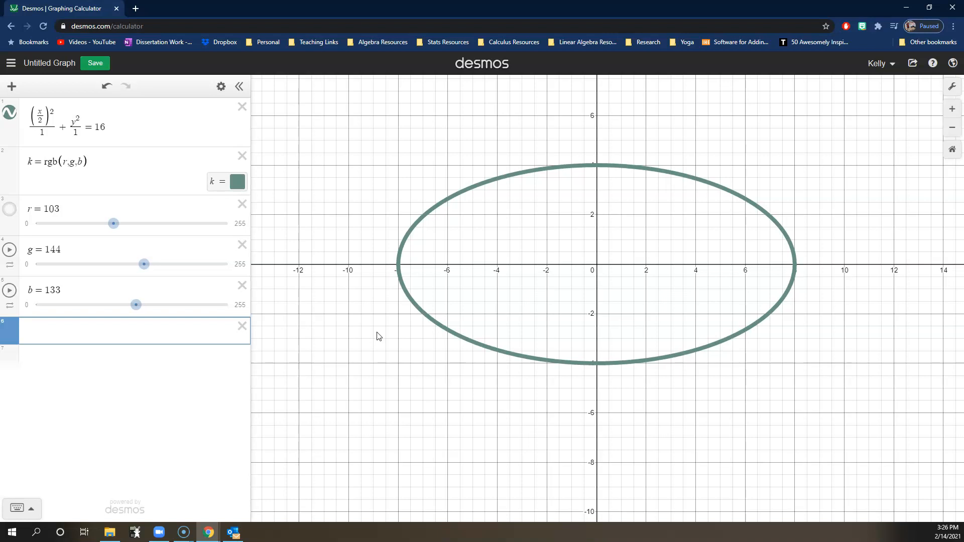
{"action": "type", "text": "x=0"}
{"action": "key", "text": "BackSpace"}
{"action": "type", "text": "-4"}
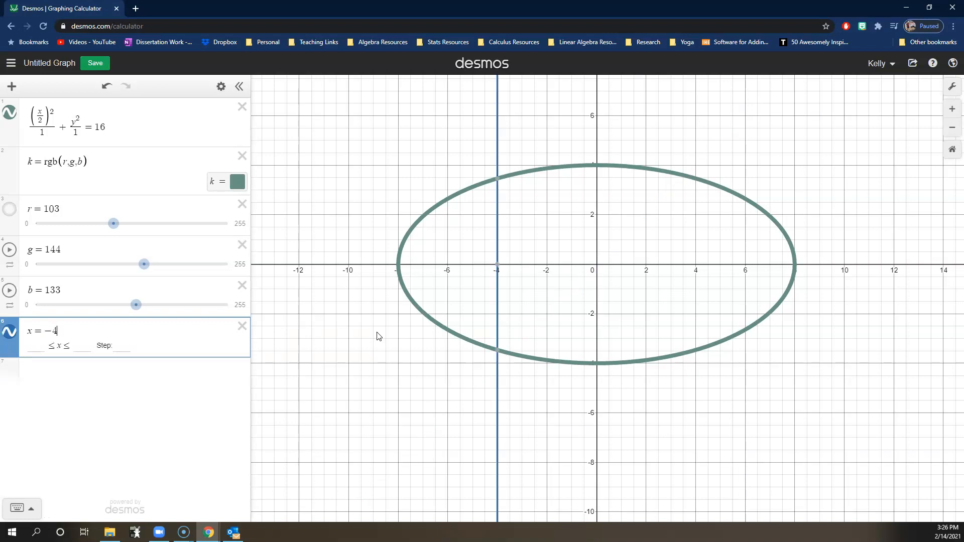
Step: Give the line x = −4 a thickness of 8 and the custom grey-green colour of the ellipse
{"action": "left_click", "coordinate": [9, 333]}
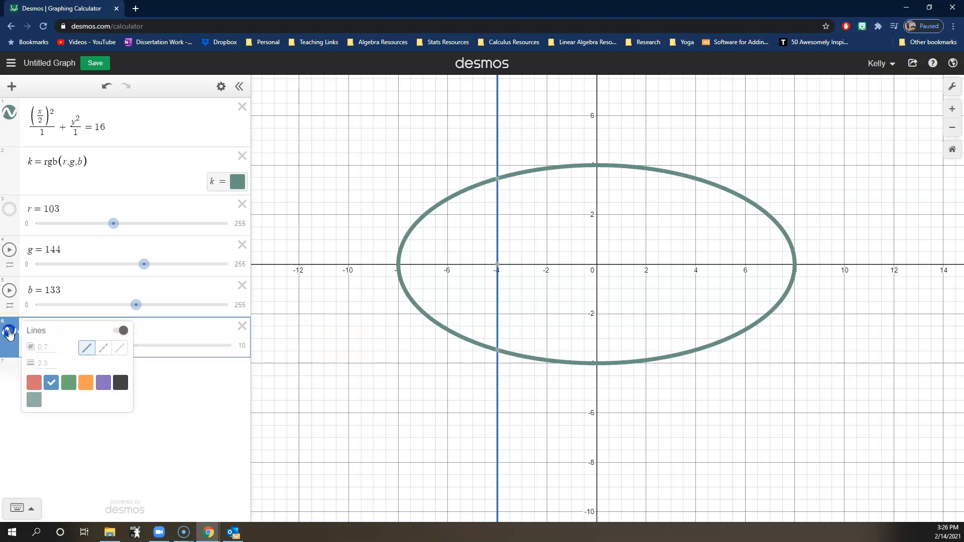
{"action": "left_click", "coordinate": [18, 362]}
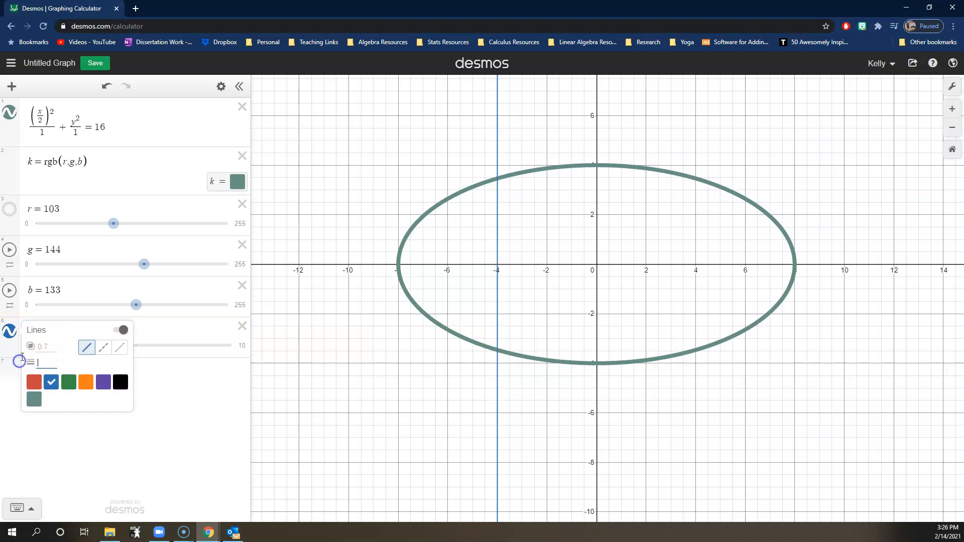
{"action": "type", "text": "8"}
{"action": "left_click", "coordinate": [35, 400]}
{"action": "left_click", "coordinate": [163, 441]}
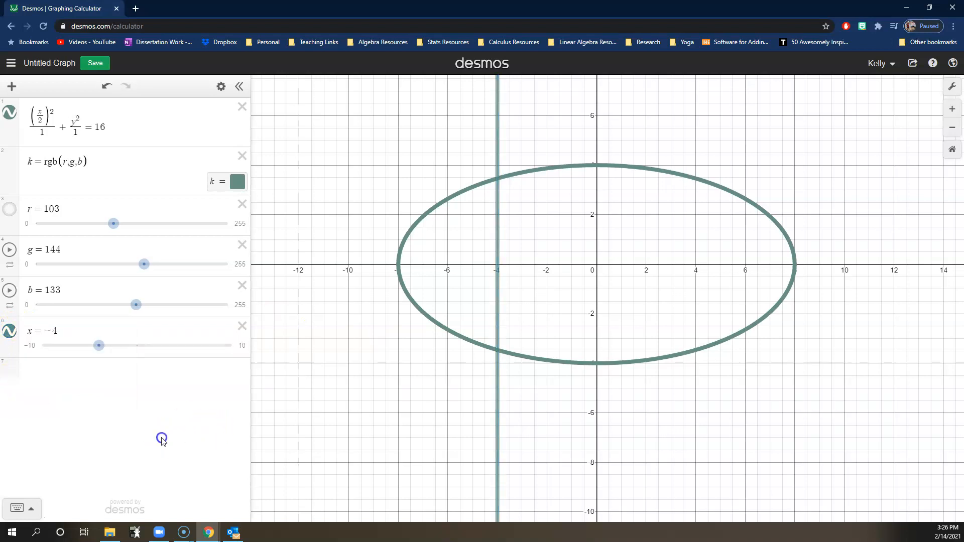
Step: Restrict the line x = −4 to the range −3.7 < y < 3.7
{"action": "left_click", "coordinate": [106, 326]}
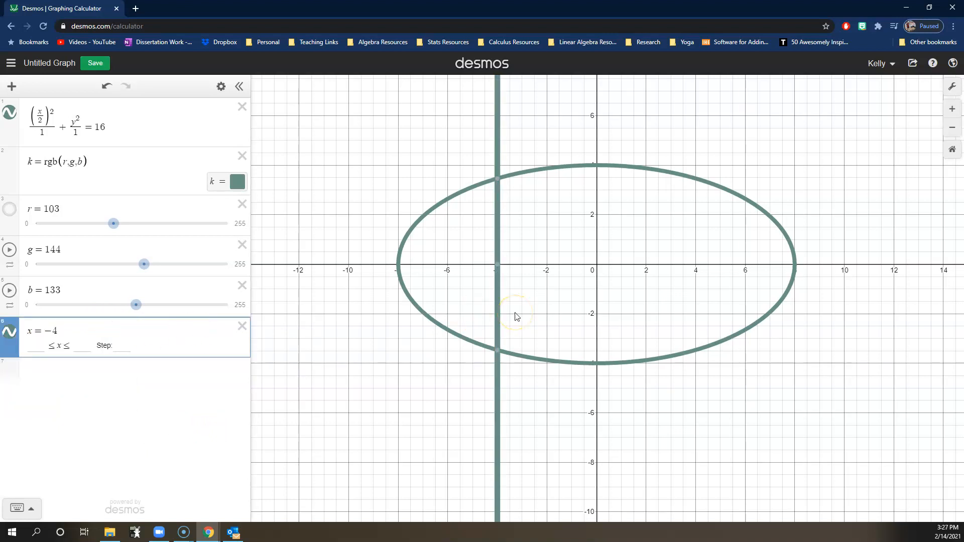
{"action": "type", "text": "{"}
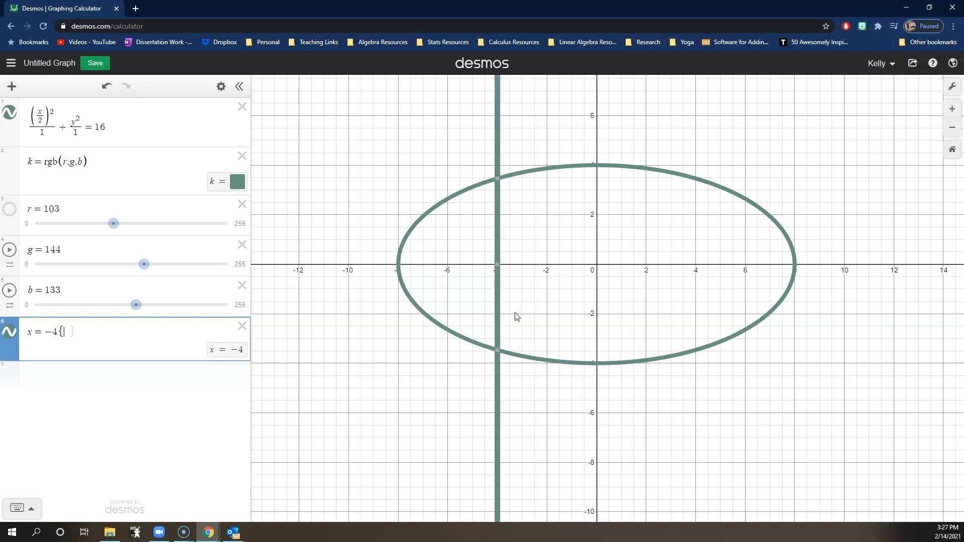
{"action": "type", "text": "-"}
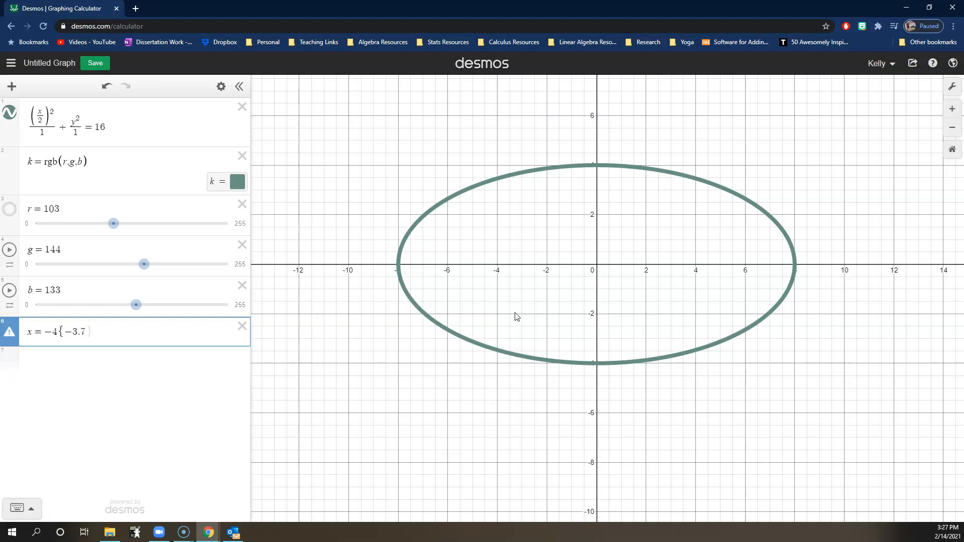
{"action": "type", "text": "< y < 3"}
{"action": "type", "text": ".7"}
Step: Tighten the vertical line's restriction to −3.4 < y < 3.4
{"action": "key", "text": "BackSpace"}
{"action": "type", "text": "6"}
{"action": "key", "text": "Left"}
{"action": "key", "text": "Left"}
{"action": "key", "text": "BackSpace"}
{"action": "type", "text": "5"}
{"action": "key", "text": "BackSpace"}
{"action": "type", "text": "5"}
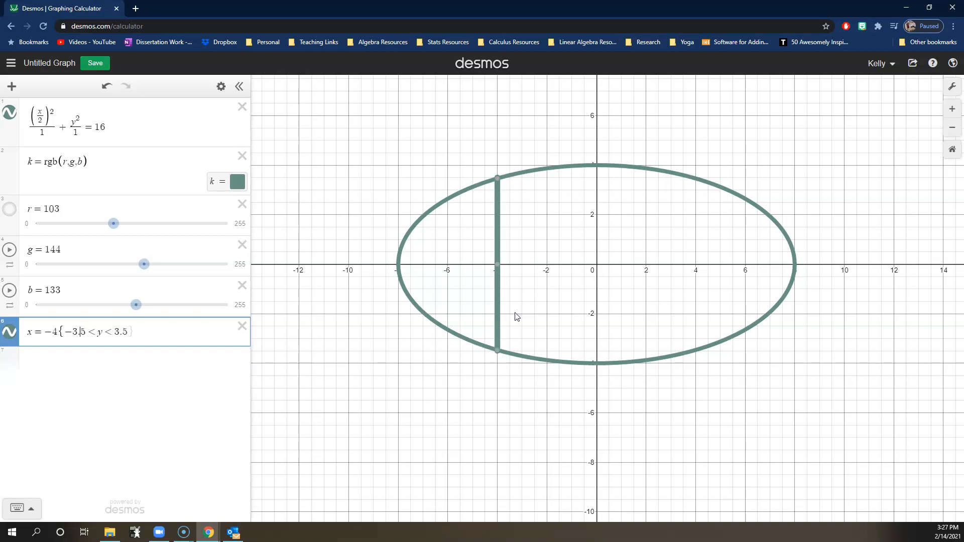
{"action": "key", "text": "BackSpace"}
{"action": "type", "text": "4"}
{"action": "key", "text": "BackSpace"}
{"action": "type", "text": "4"}
{"action": "left_click", "coordinate": [890, 351]}
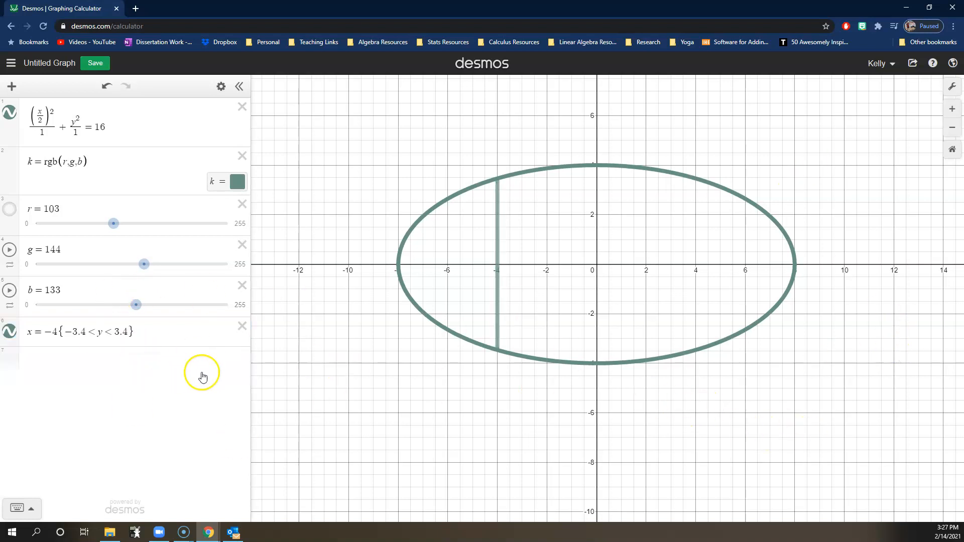
Step: Check the line style settings of the restricted vertical line
{"action": "left_click", "coordinate": [10, 331]}
{"action": "left_click", "coordinate": [10, 332]}
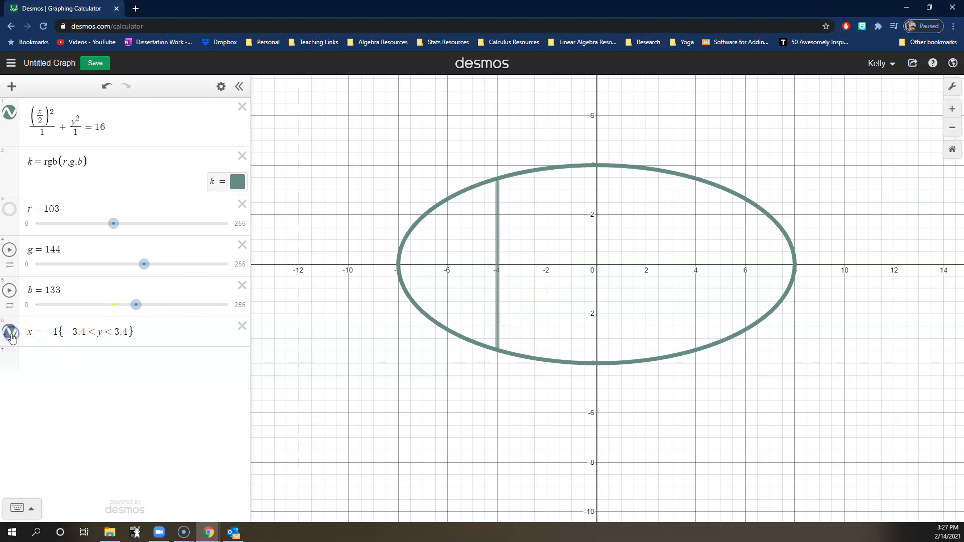
{"action": "left_click", "coordinate": [10, 333]}
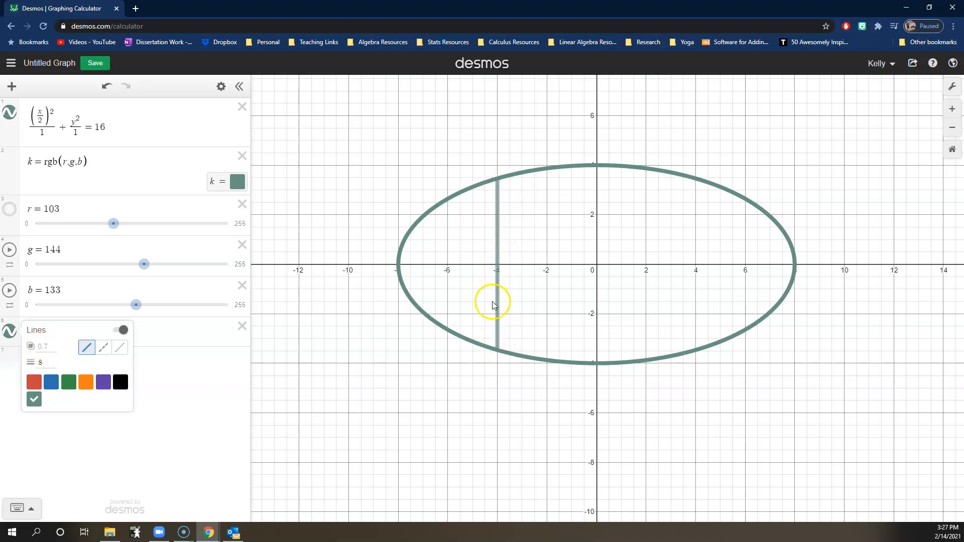
{"action": "left_click", "coordinate": [192, 448]}
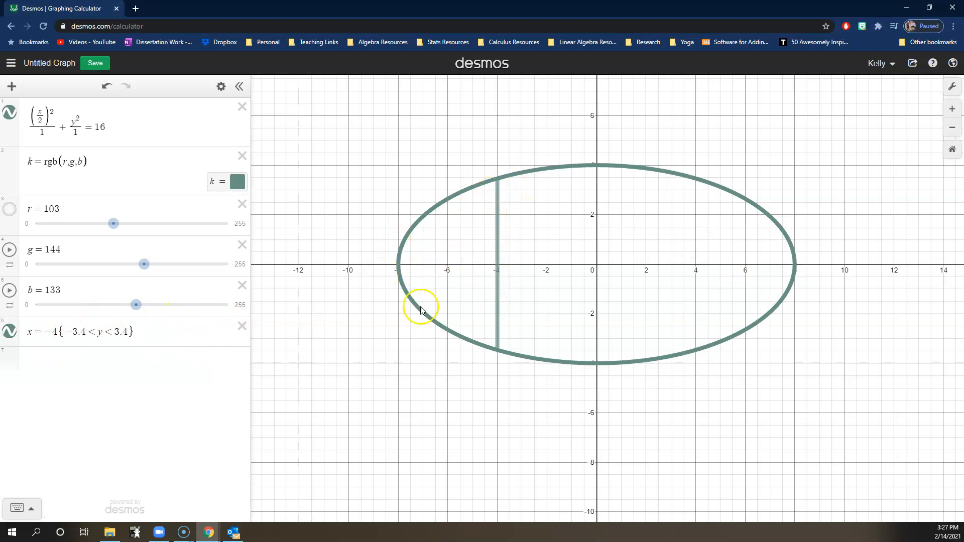
Step: Turn the restricted line into the shaded inequality x ≤ −4
{"action": "left_click", "coordinate": [44, 333]}
{"action": "key", "text": "BackSpace"}
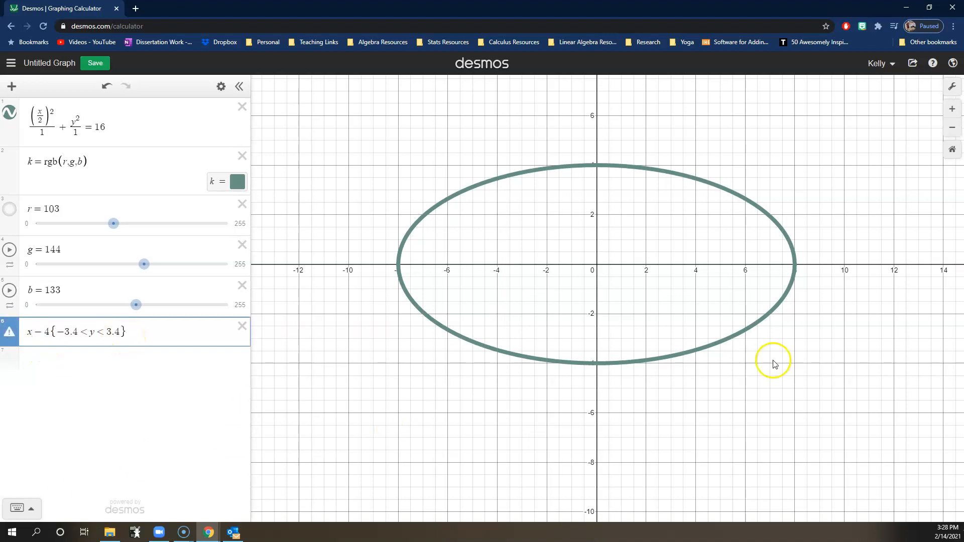
{"action": "type", "text": "< "}
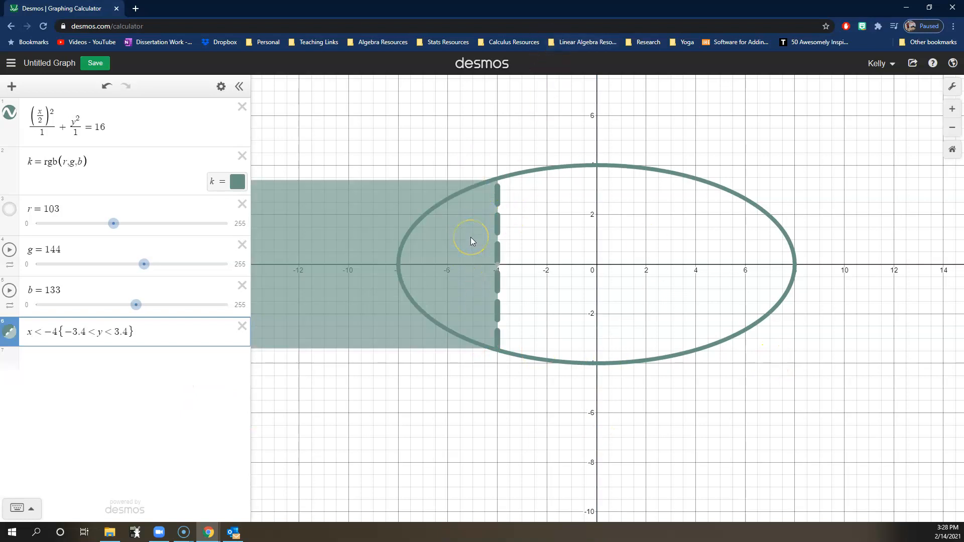
{"action": "type", "text": "="}
{"action": "scroll", "coordinate": [495, 179], "scroll_direction": "down", "scroll_amount": 1}
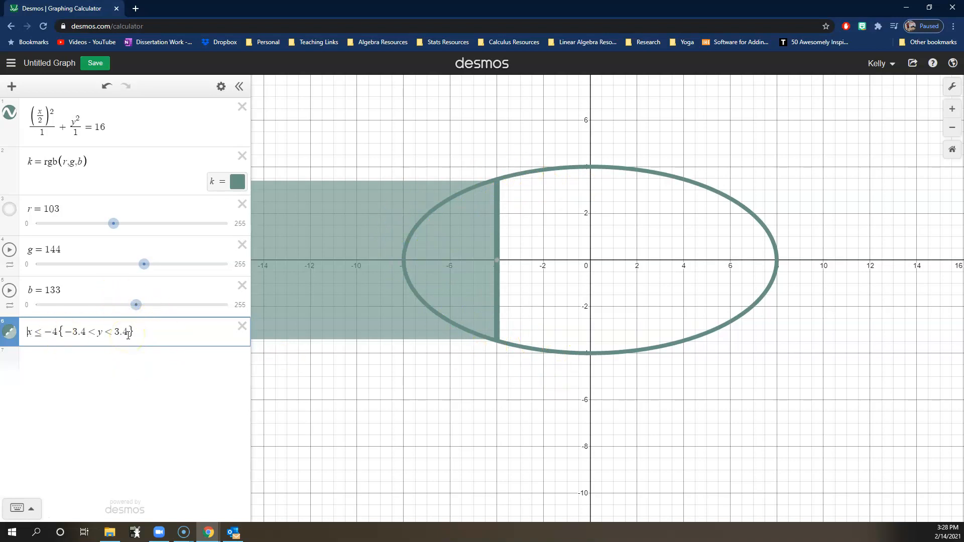
Step: Add the lower bound 2√(16 − y²) < x to the shaded inequality x ≤ −4
{"action": "type", "text": "<"}
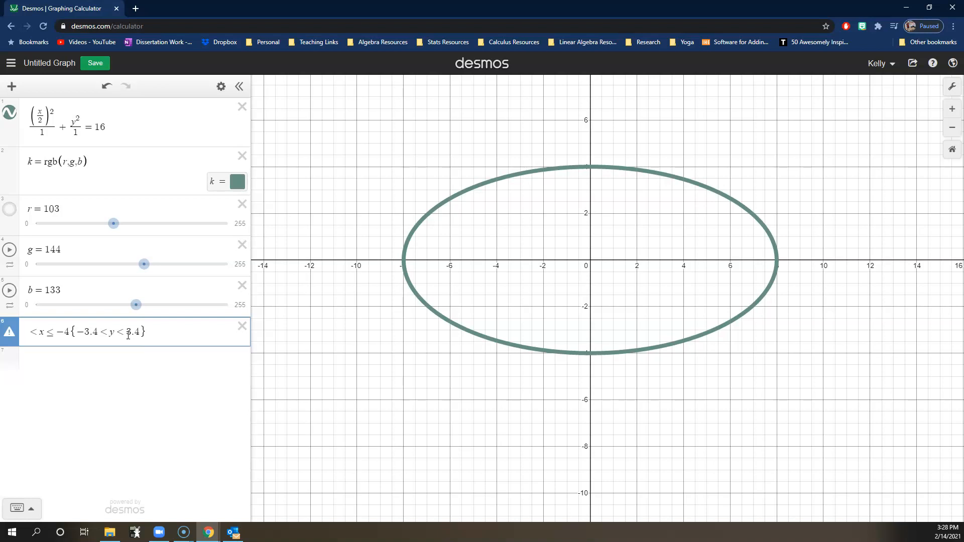
{"action": "type", "text": "sqrt"}
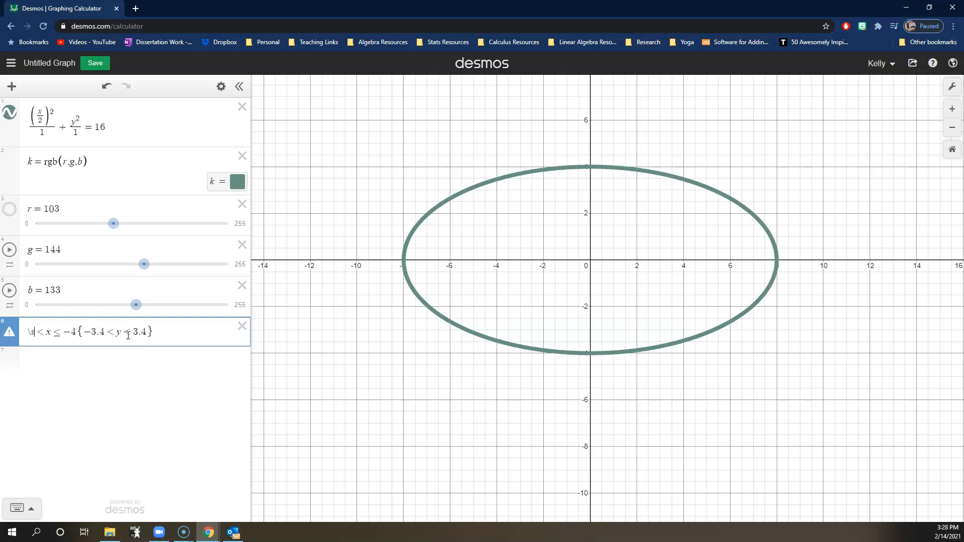
{"action": "type", "text": "16-"}
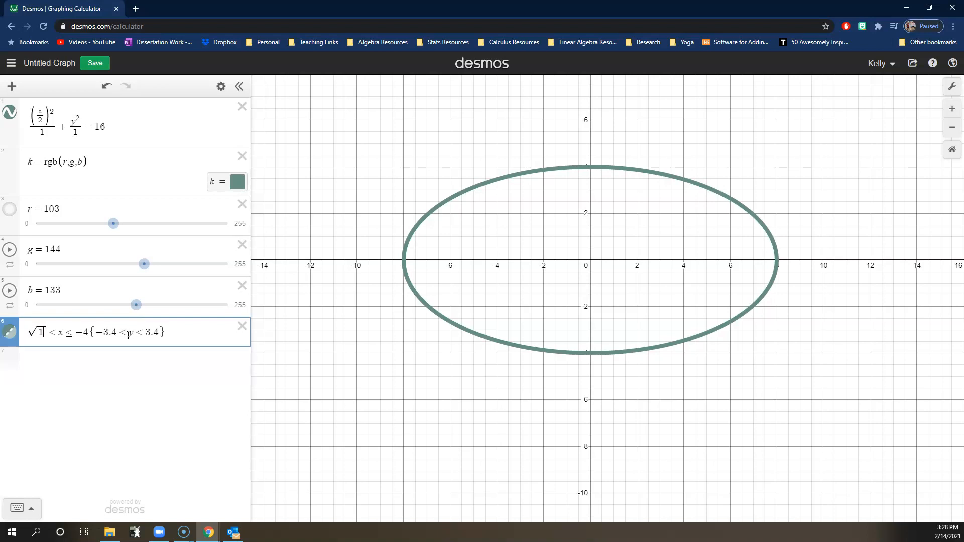
{"action": "type", "text": "y^2"}
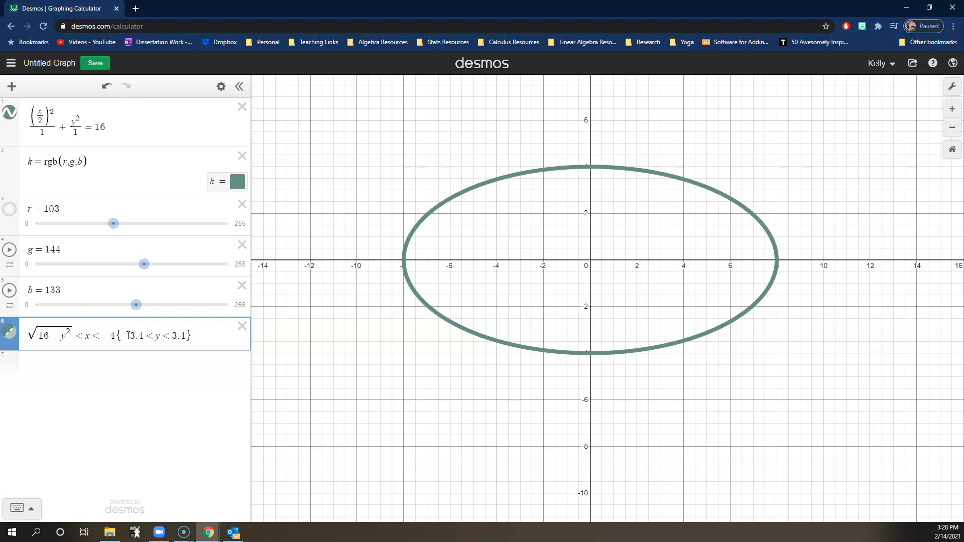
{"action": "type", "text": "2"}
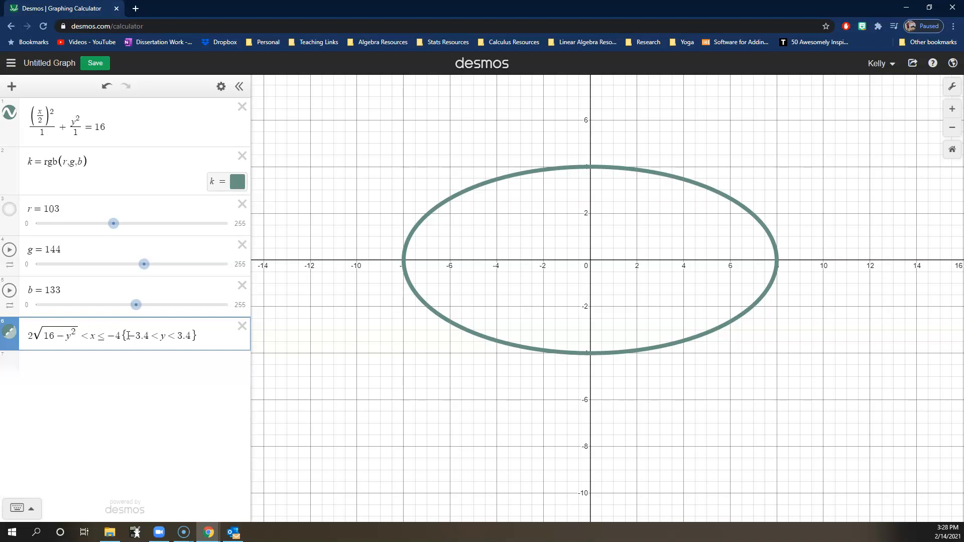
{"action": "left_click", "coordinate": [138, 358]}
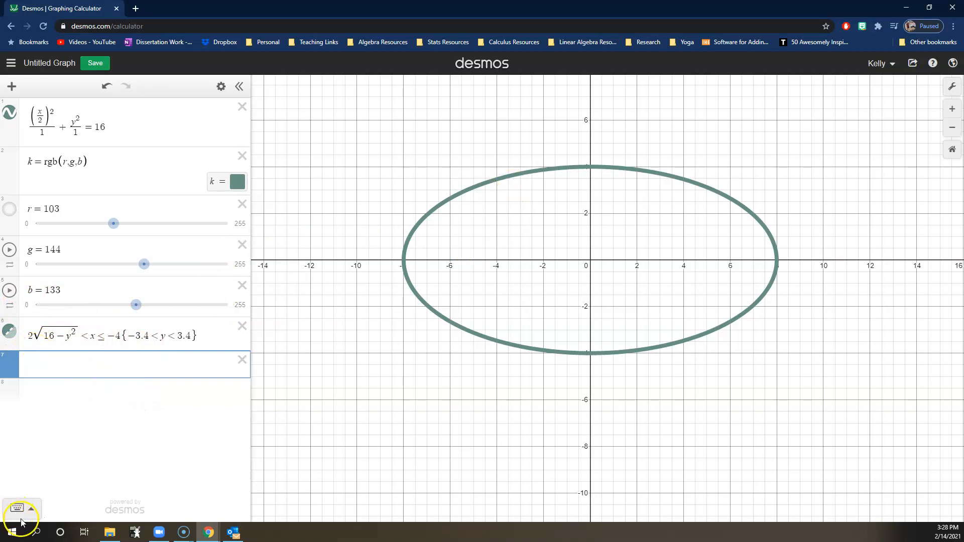
Step: Try graphing the inequality as 2√(16 − y²) < x, without the −4 bound and the y restriction
{"action": "left_click_drag", "start_coordinate": [120, 335], "coordinate": [229, 342]}
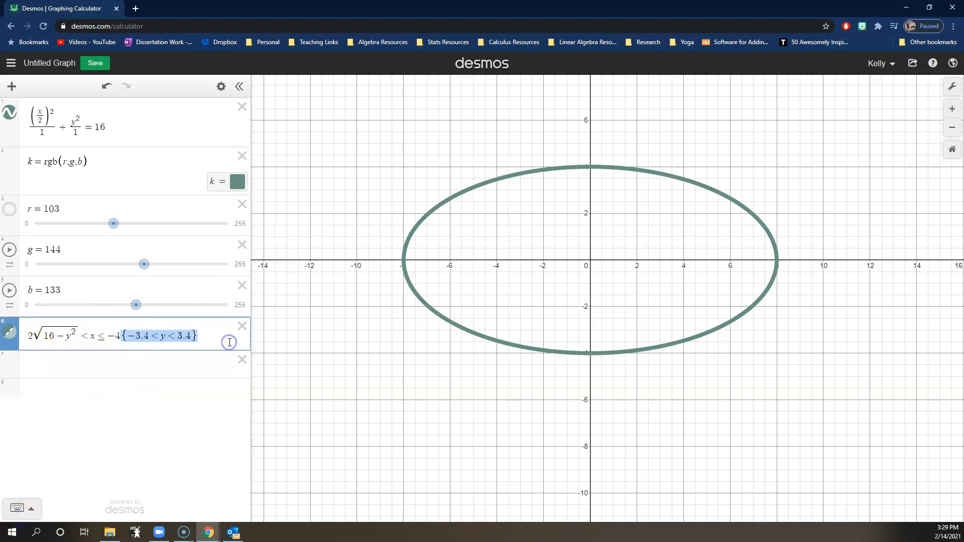
{"action": "key", "text": "BackSpace"}
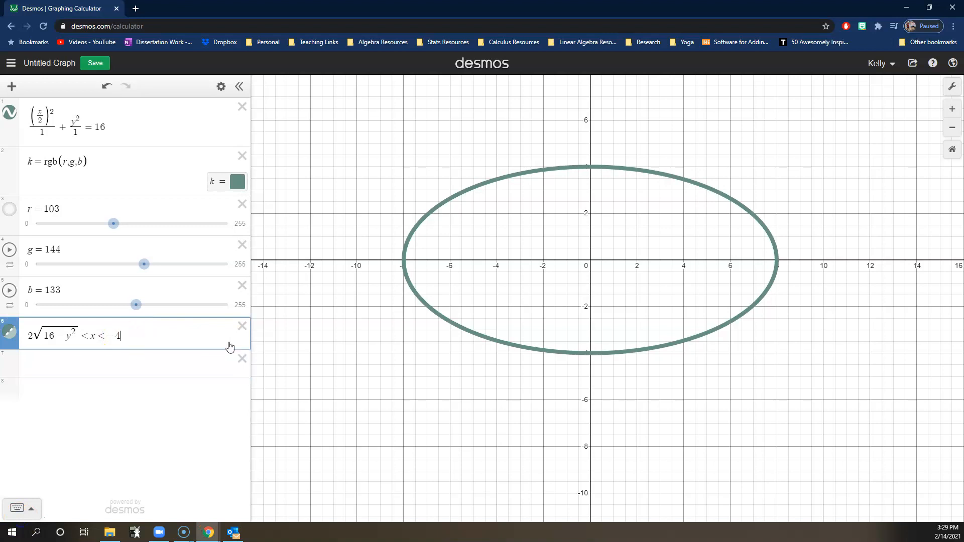
{"action": "left_click", "coordinate": [99, 337]}
{"action": "left_click_drag", "start_coordinate": [96, 338], "coordinate": [370, 344]}
{"action": "key", "text": "BackSpace"}
{"action": "key", "text": "Return"}
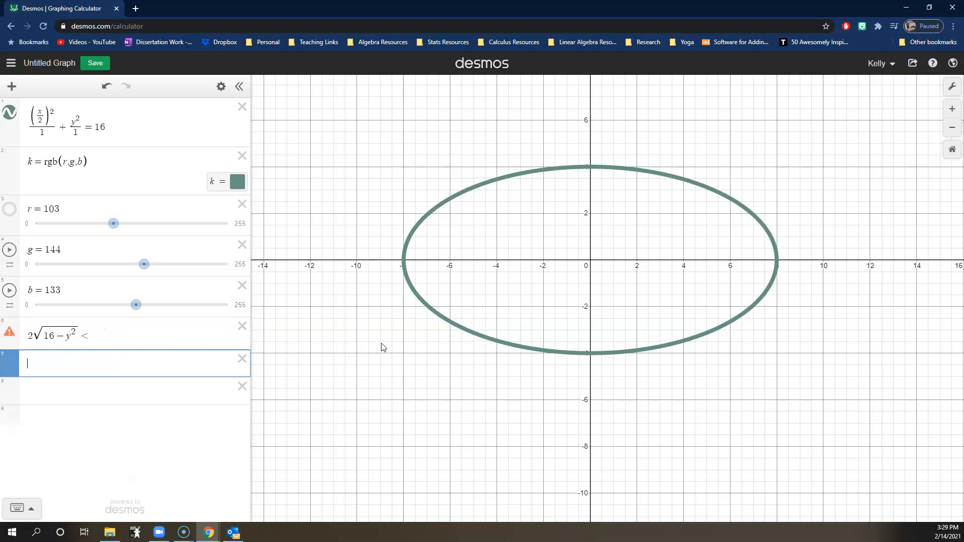
{"action": "key", "text": "Up"}
{"action": "type", "text": "x"}
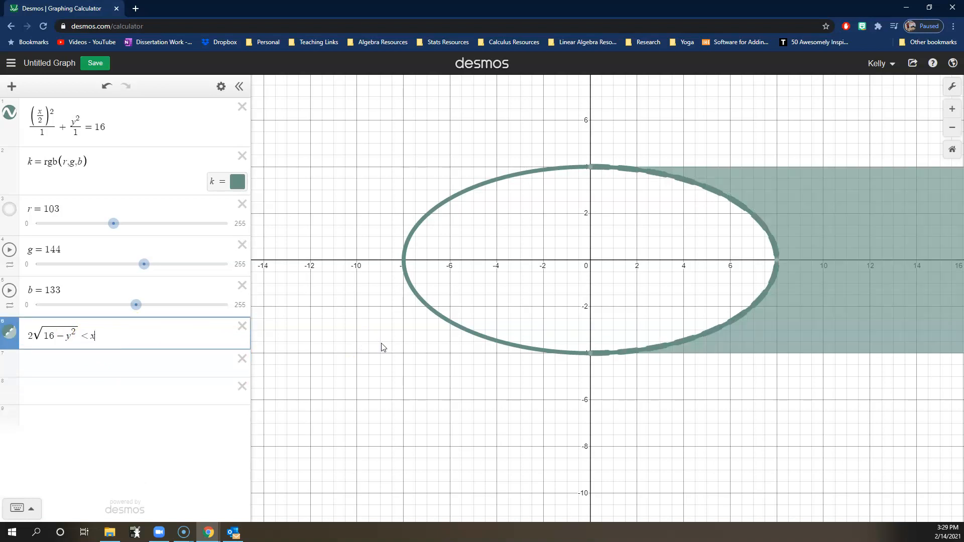
Step: Undo the edits that removed the −4 bound and the y restriction from the inequality
{"action": "key", "text": "ctrl+z"}
{"action": "key", "text": "ctrl+z"}
{"action": "key", "text": "ctrl+z"}
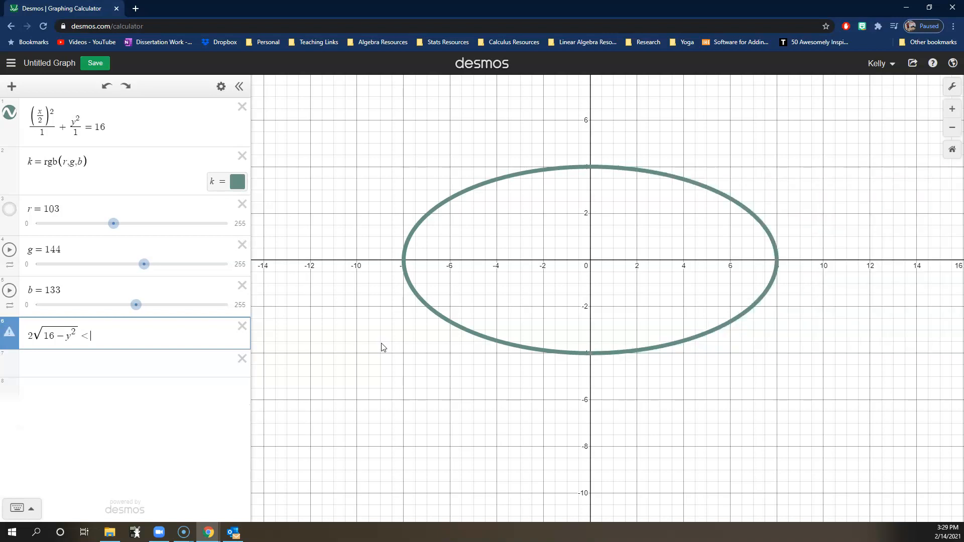
{"action": "key", "text": "ctrl+z"}
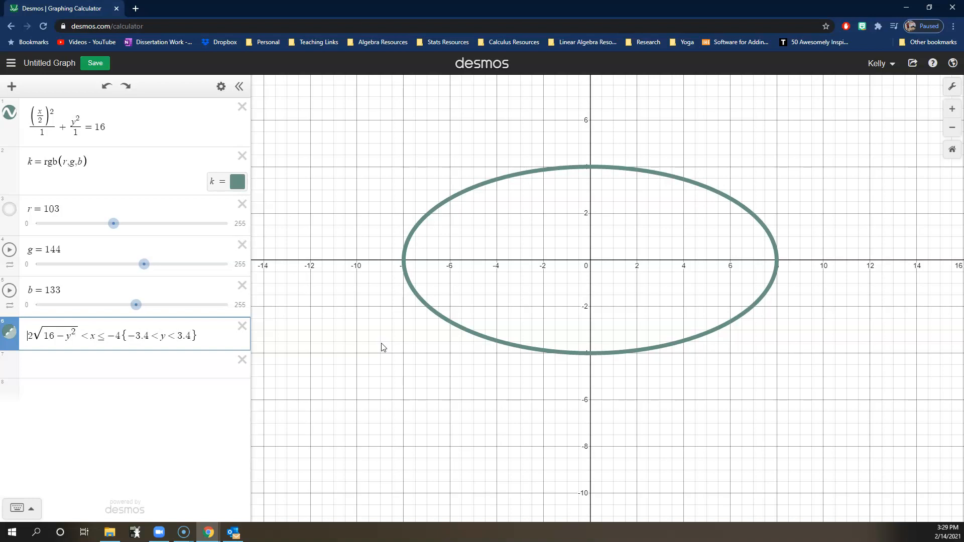
Step: Make the square-root bound negative and inclusive so the inequality reads −2√(16 − y²) ≤ x ≤ −4
{"action": "type", "text": "-"}
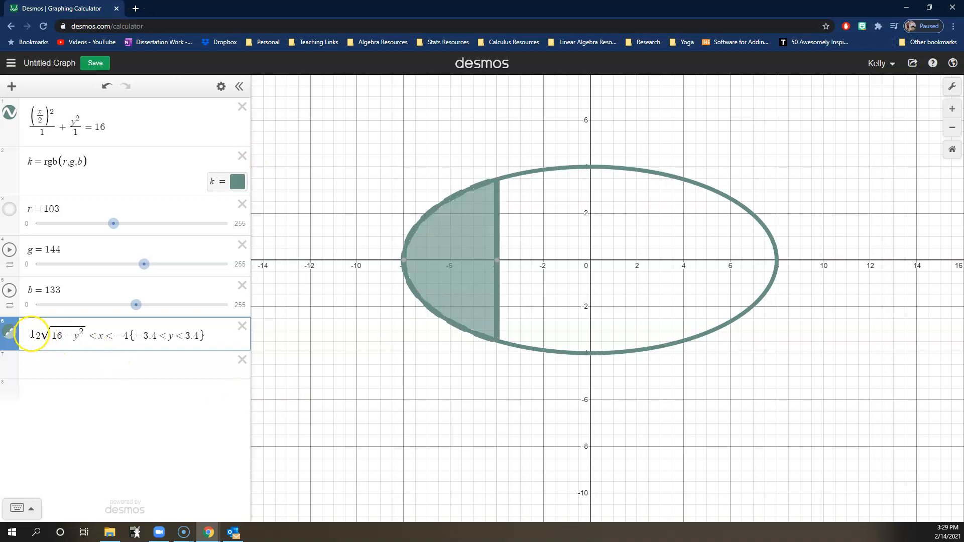
{"action": "left_click", "coordinate": [95, 337]}
{"action": "type", "text": "="}
{"action": "left_click", "coordinate": [540, 445]}
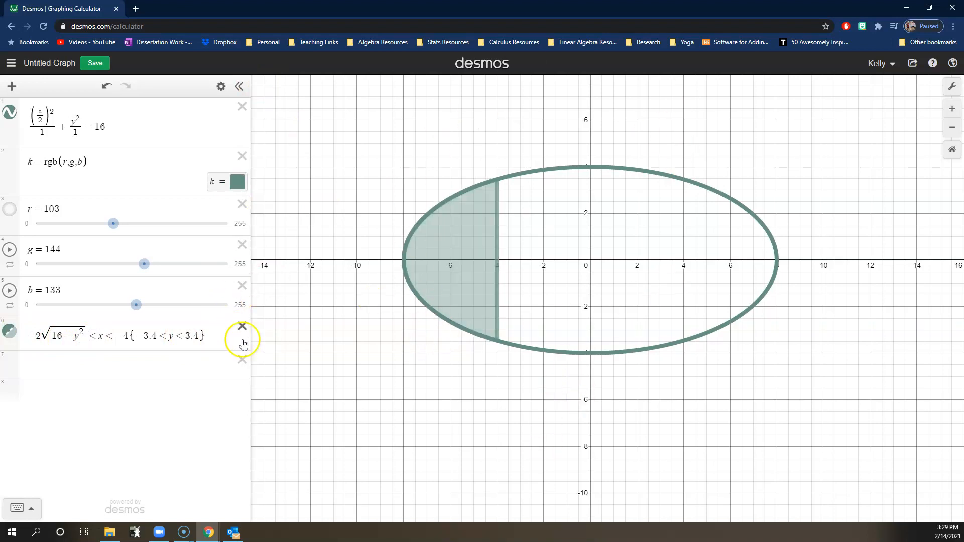
Step: Set the shaded inequality's fill opacity to 0.2 and its line opacity to 1
{"action": "left_click", "coordinate": [10, 332]}
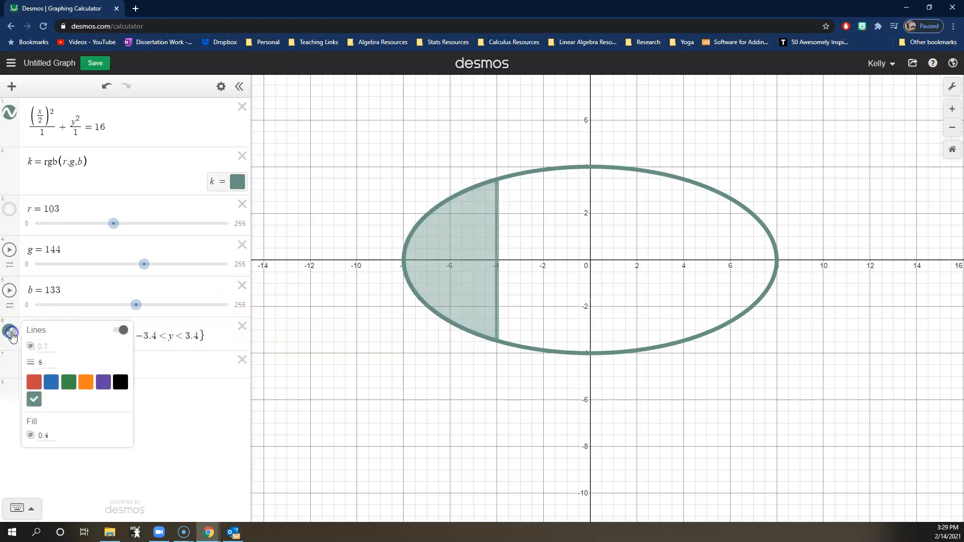
{"action": "left_click", "coordinate": [45, 435]}
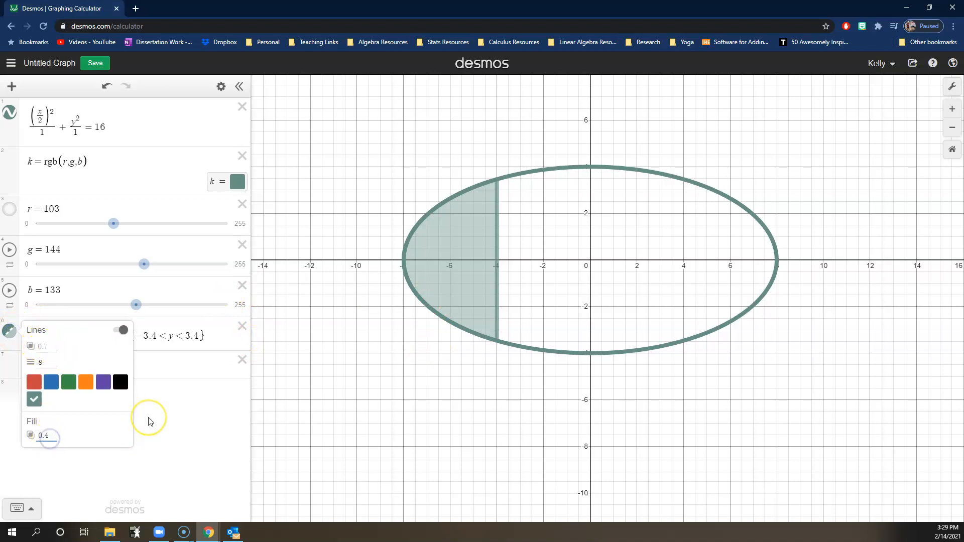
{"action": "key", "text": "BackSpace"}
{"action": "type", "text": "2"}
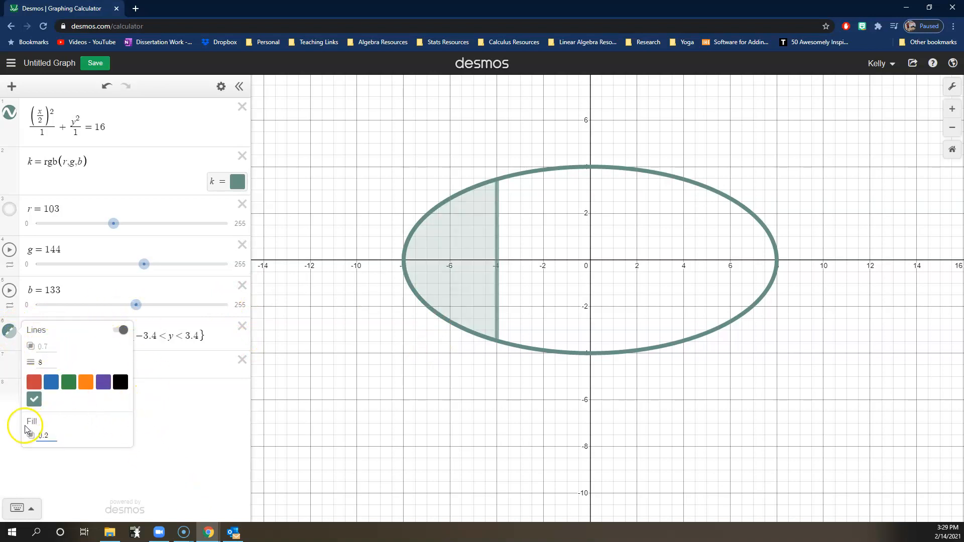
{"action": "left_click", "coordinate": [55, 344]}
{"action": "type", "text": "1"}
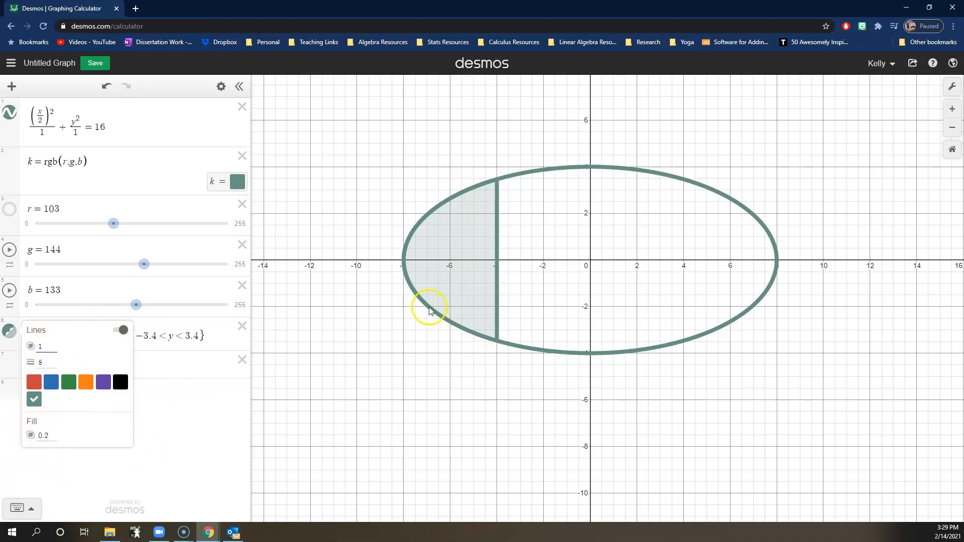
{"action": "left_click", "coordinate": [113, 469]}
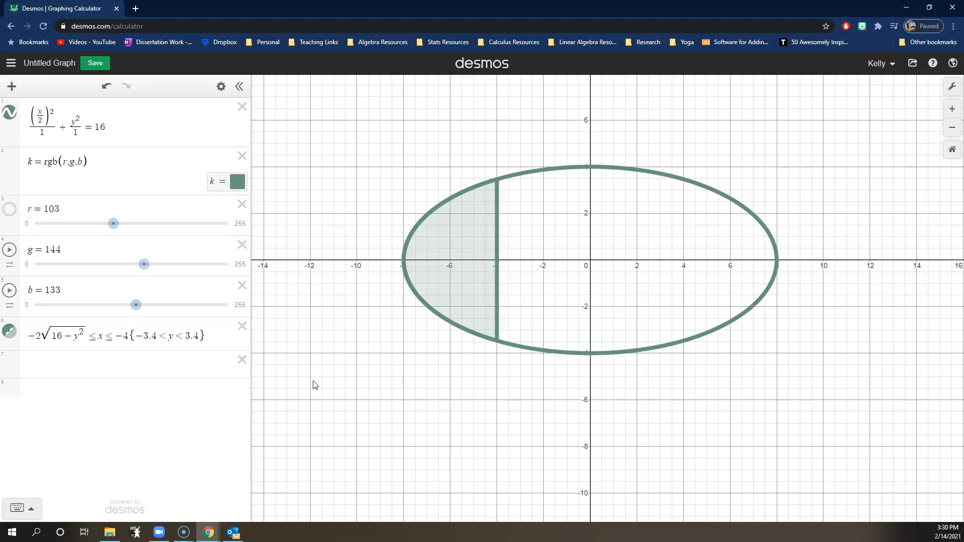
Step: Add the sideways absolute value equation x + 4 = |y| as a new expression
{"action": "left_click", "coordinate": [198, 369]}
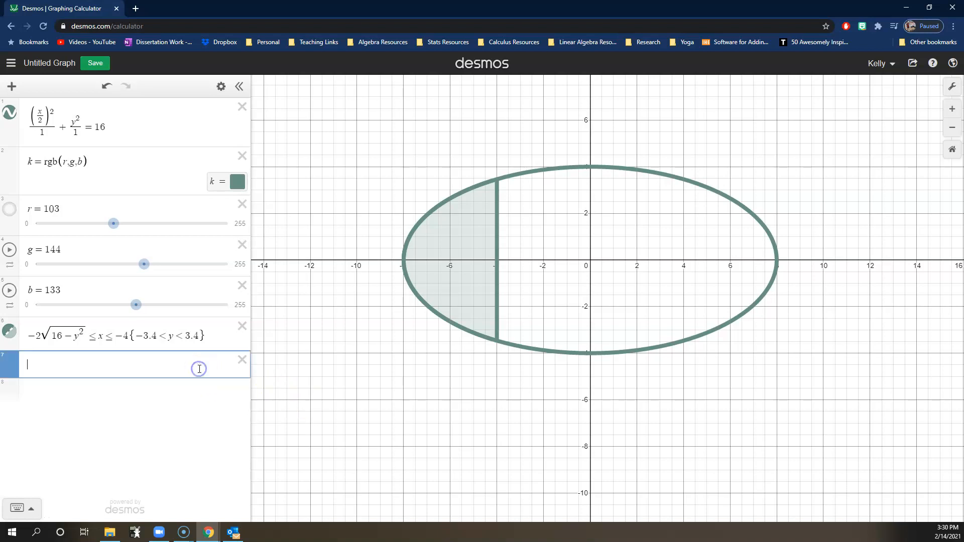
{"action": "type", "text": "x = |y|"}
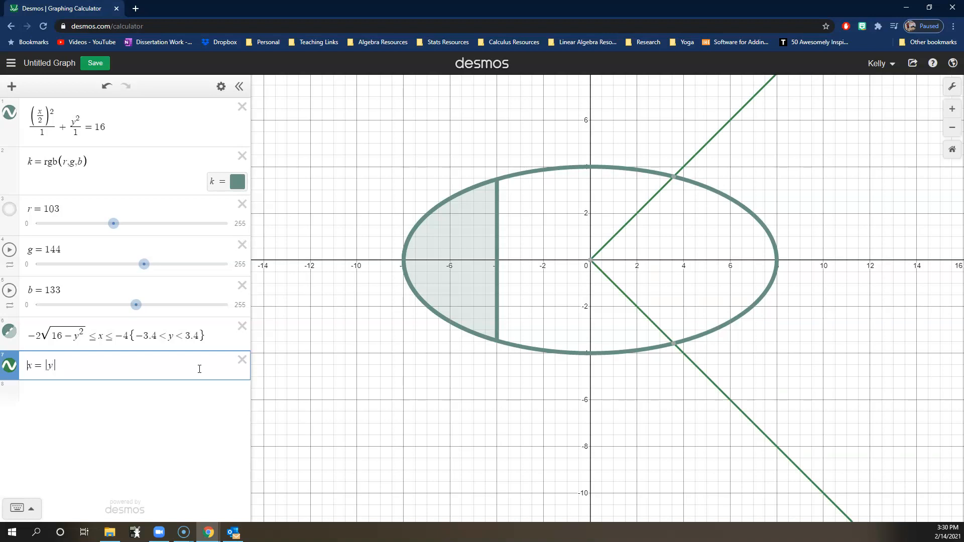
{"action": "type", "text": "-4"}
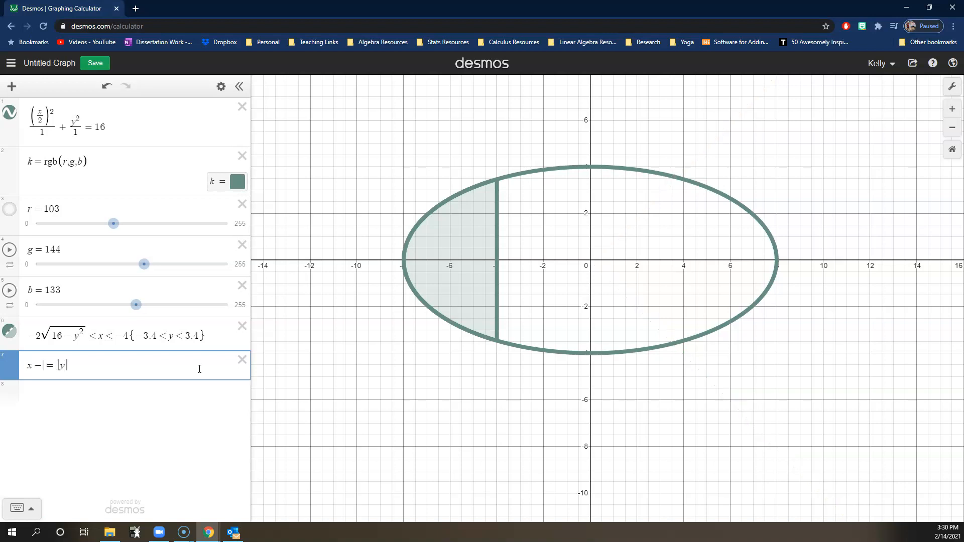
{"action": "key", "text": "BackSpace"}
{"action": "key", "text": "BackSpace"}
{"action": "type", "text": "+4"}
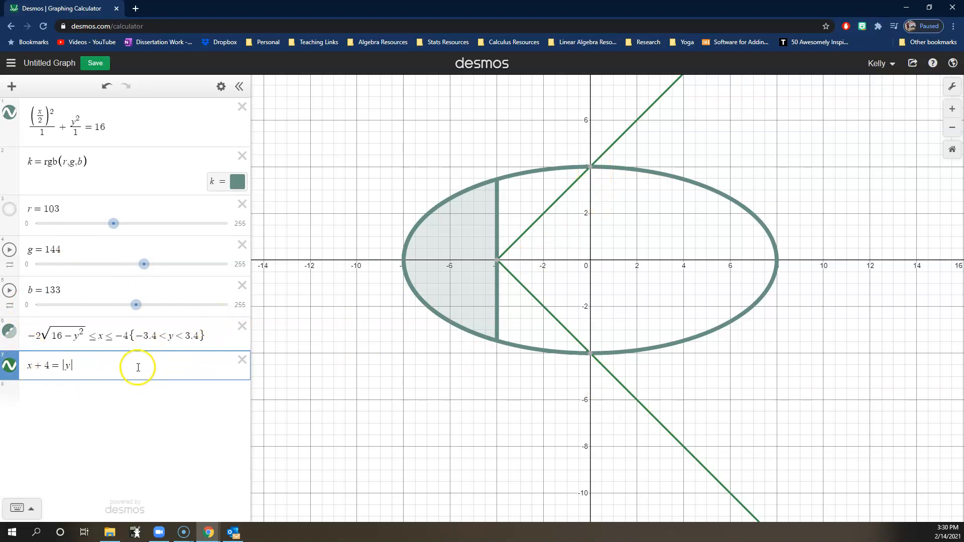
Step: Restrict the sideways absolute value graph to x ≤ 0
{"action": "type", "text": "{x<"}
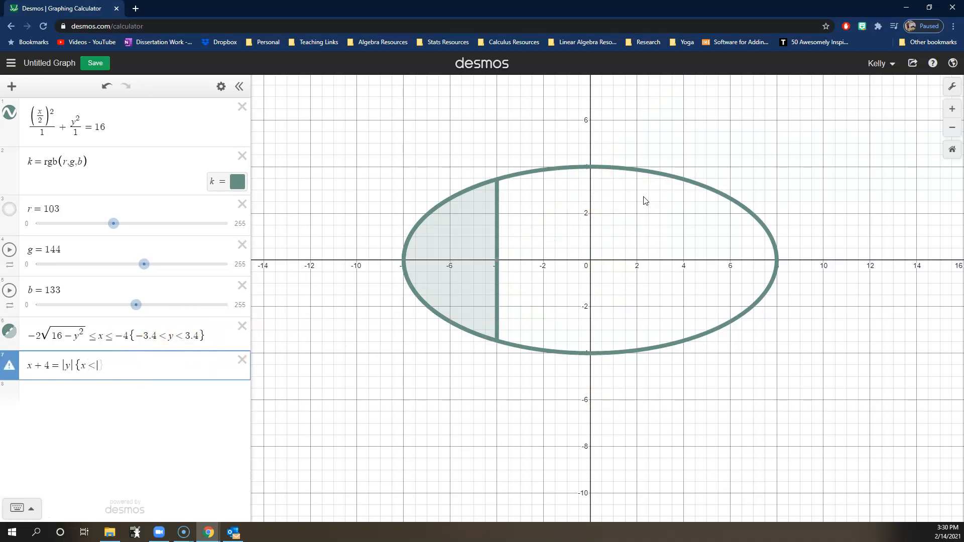
{"action": "type", "text": "0"}
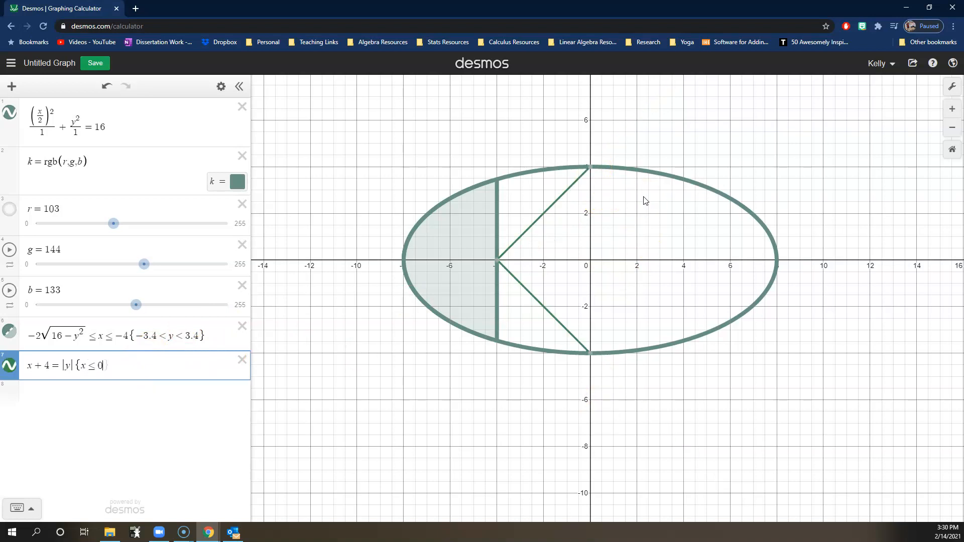
{"action": "type", "text": "}"}
Step: Multiply |y| by 2 in the absolute value equation and change its restriction to x ≤ 3.2
{"action": "type", "text": "2"}
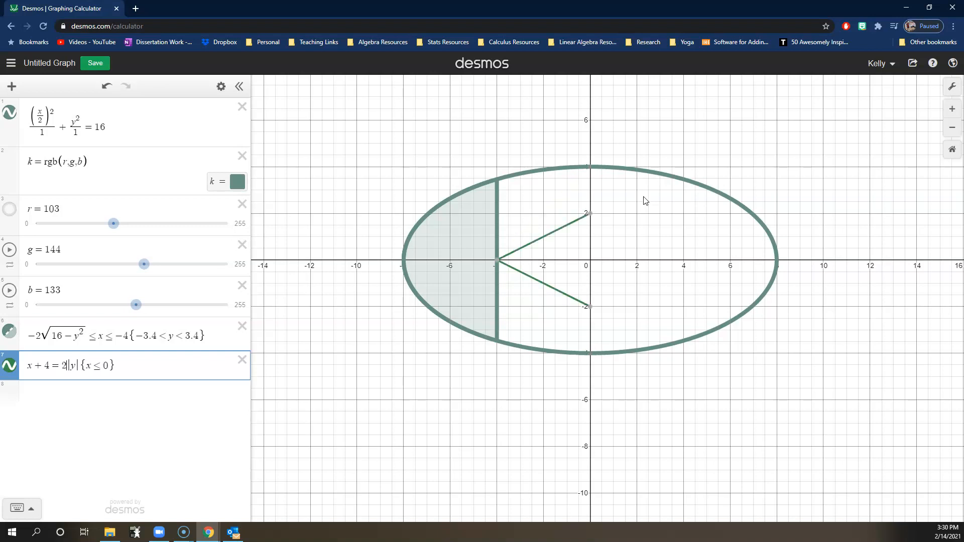
{"action": "key", "text": "BackSpace"}
{"action": "type", "text": "2.5"}
{"action": "key", "text": "BackSpace"}
{"action": "type", "text": "7"}
{"action": "key", "text": "BackSpace"}
{"action": "key", "text": "BackSpace"}
{"action": "type", "text": "3.2"}
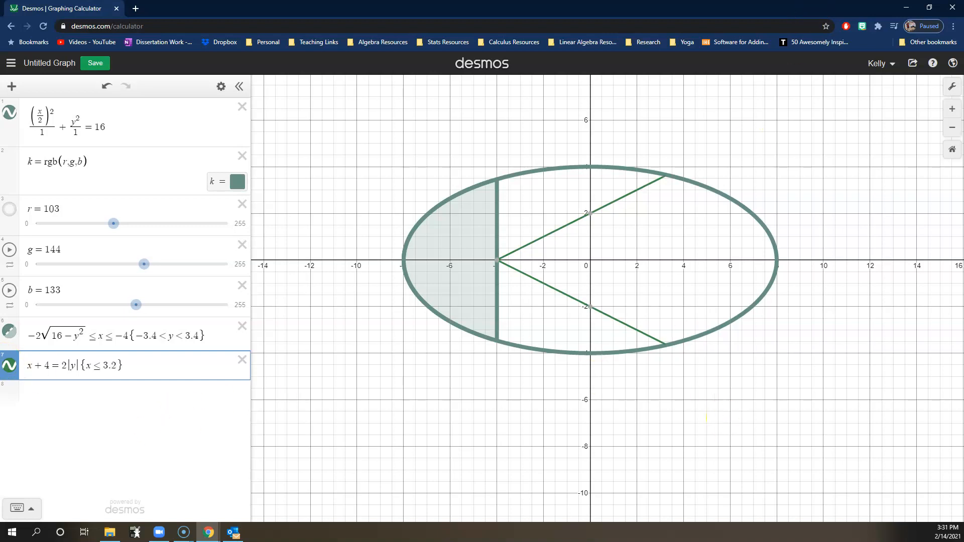
Step: Style the absolute value graph with the custom colour k, line thickness 8 and opacity 1
{"action": "left_click", "coordinate": [12, 368]}
{"action": "left_click", "coordinate": [34, 431]}
{"action": "left_click", "coordinate": [45, 399]}
{"action": "left_click_drag", "start_coordinate": [46, 399], "coordinate": [19, 396]}
{"action": "type", "text": "8"}
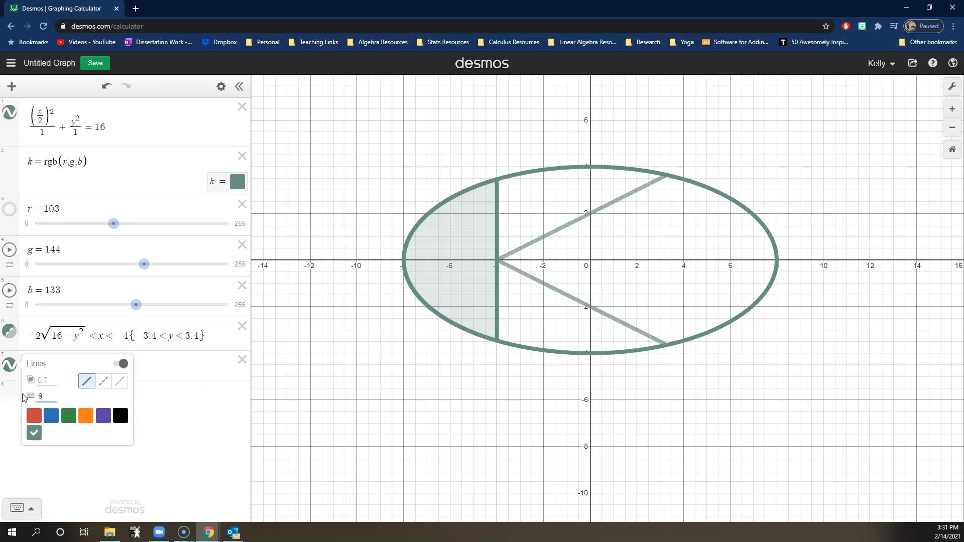
{"action": "left_click", "coordinate": [51, 382]}
{"action": "type", "text": "1"}
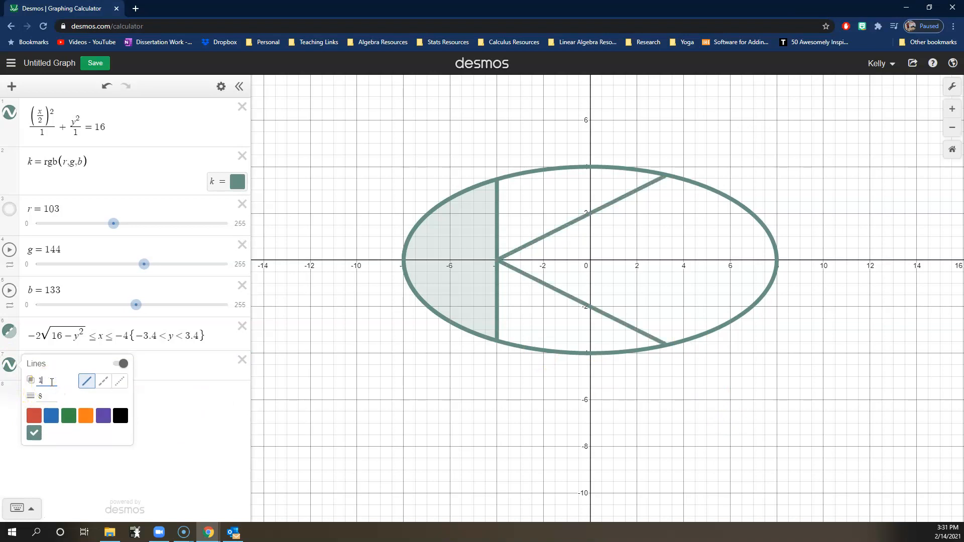
{"action": "left_click", "coordinate": [207, 461]}
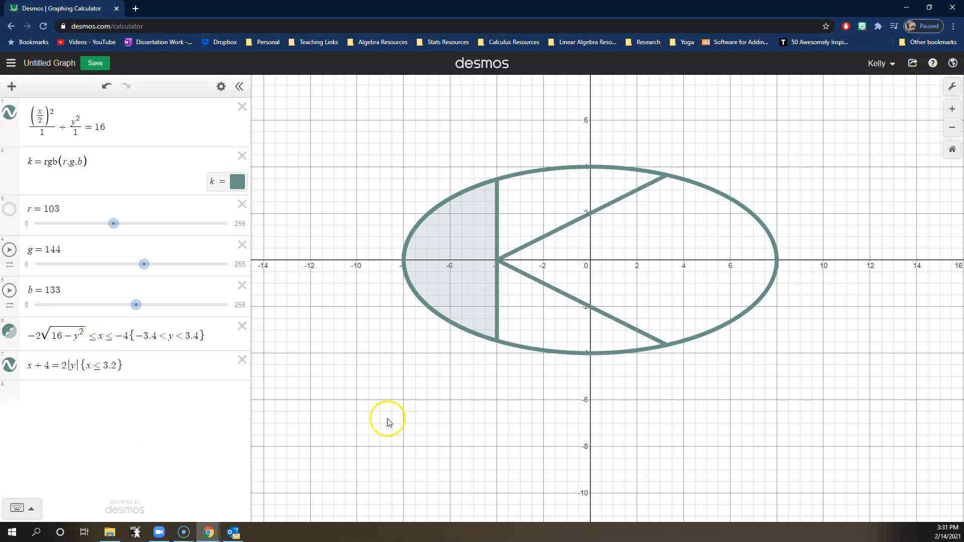
Step: Try turning the absolute value equation into the shaded inequality x + 4 > 2|y|
{"action": "left_click", "coordinate": [59, 366]}
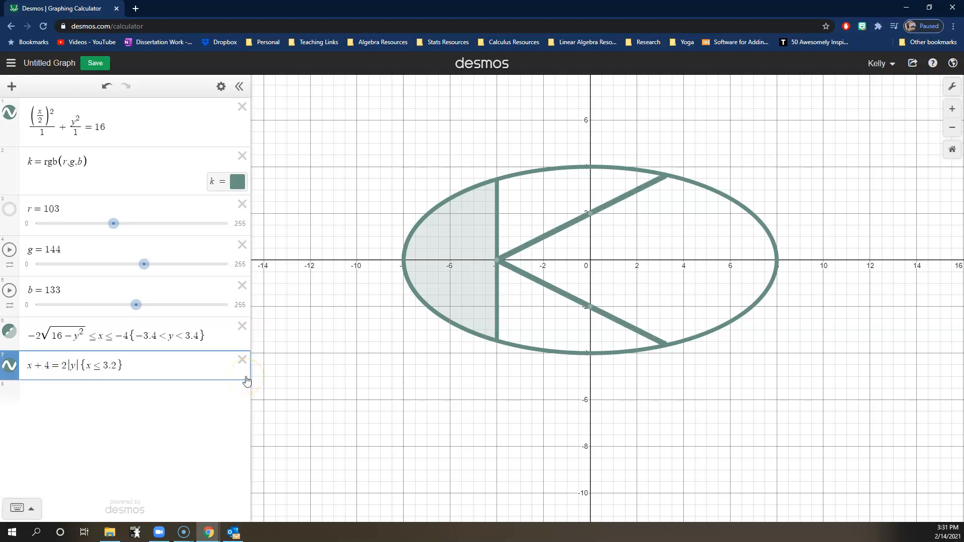
{"action": "type", "text": "\\<"}
{"action": "key", "text": "BackSpace"}
{"action": "key", "text": "BackSpace"}
{"action": "type", "text": "<"}
{"action": "key", "text": "BackSpace"}
{"action": "key", "text": "BackSpace"}
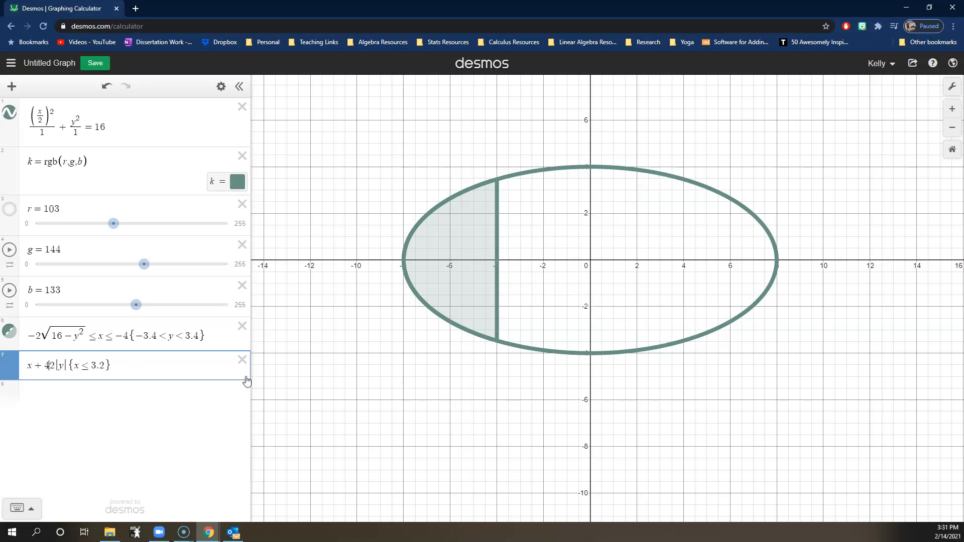
{"action": "type", "text": "<"}
{"action": "key", "text": "BackSpace"}
{"action": "type", "text": ">"}
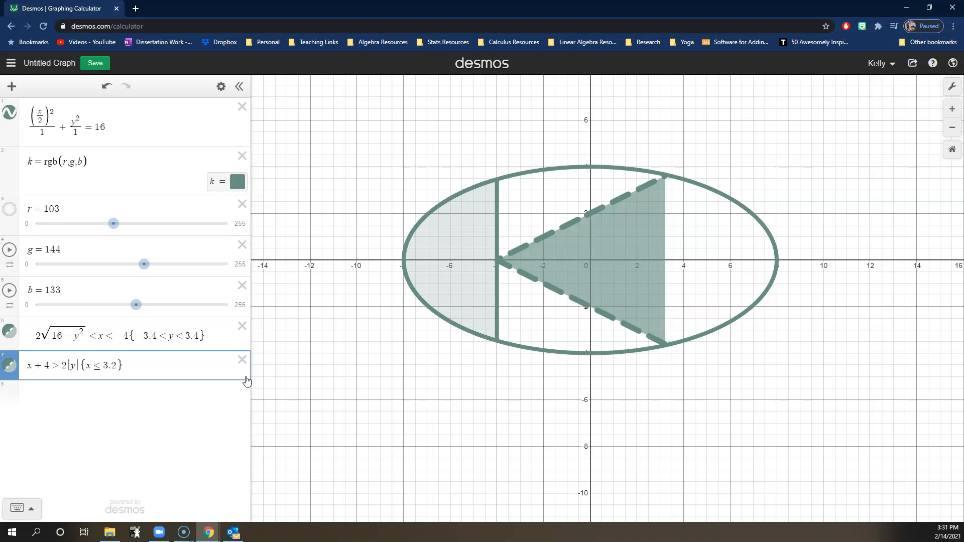
Step: Restore the equals sign in the absolute value expression, x + 4 = 2|y|
{"action": "key", "text": "BackSpace"}
{"action": "type", "text": "="}
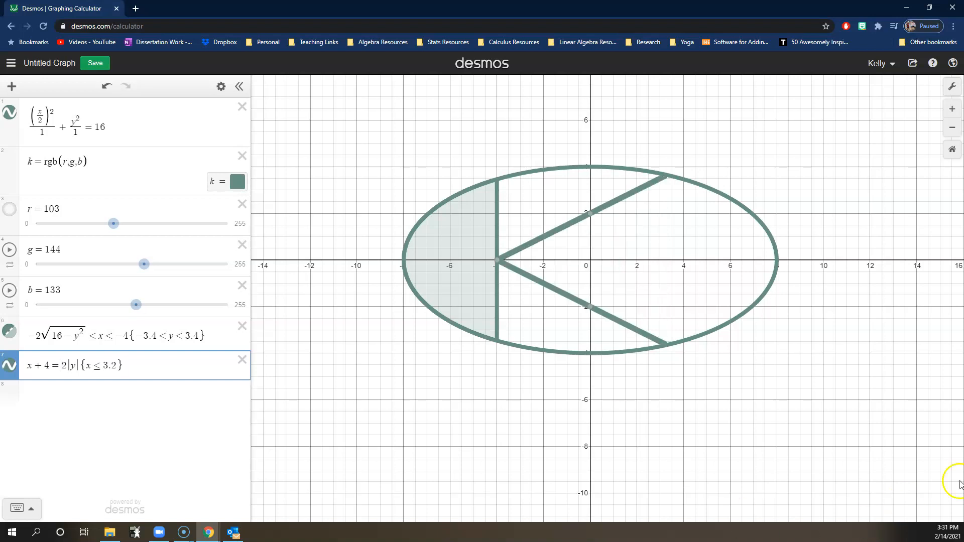
{"action": "left_click", "coordinate": [810, 370]}
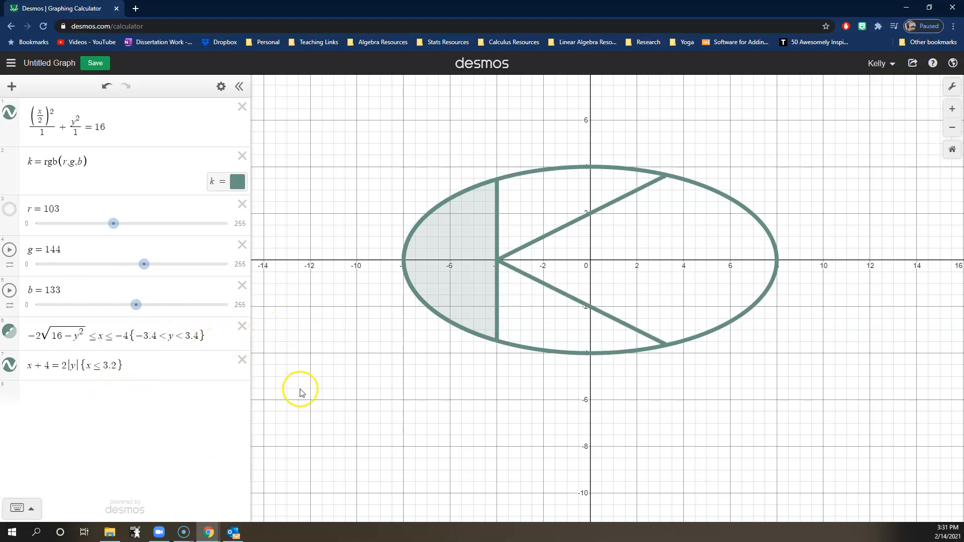
Step: Check the line style settings of the absolute value graph
{"action": "left_click", "coordinate": [10, 366]}
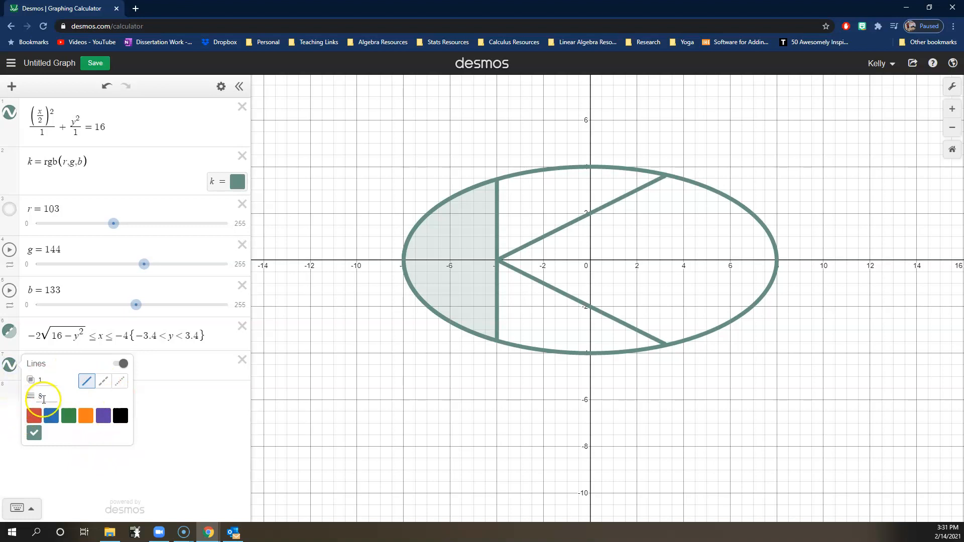
{"action": "left_click", "coordinate": [174, 453]}
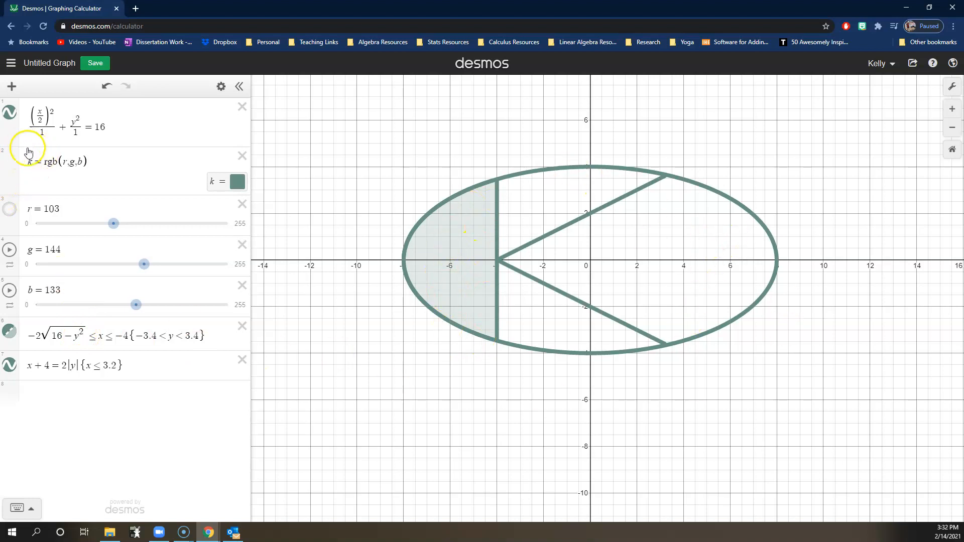
Step: Recolour all the graphs through the colour sliders, ending at r = 100, g = 137 and b = 252
{"action": "left_click_drag", "start_coordinate": [113, 224], "coordinate": [165, 227]}
{"action": "left_click_drag", "start_coordinate": [144, 264], "coordinate": [69, 269]}
{"action": "left_click_drag", "start_coordinate": [153, 303], "coordinate": [227, 307]}
{"action": "left_click_drag", "start_coordinate": [164, 223], "coordinate": [132, 223]}
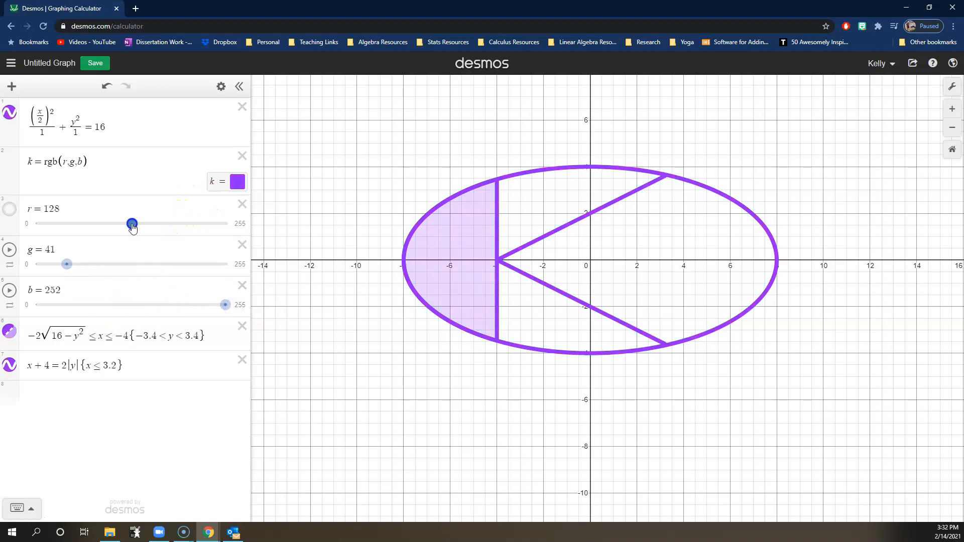
{"action": "left_click_drag", "start_coordinate": [75, 263], "coordinate": [142, 273]}
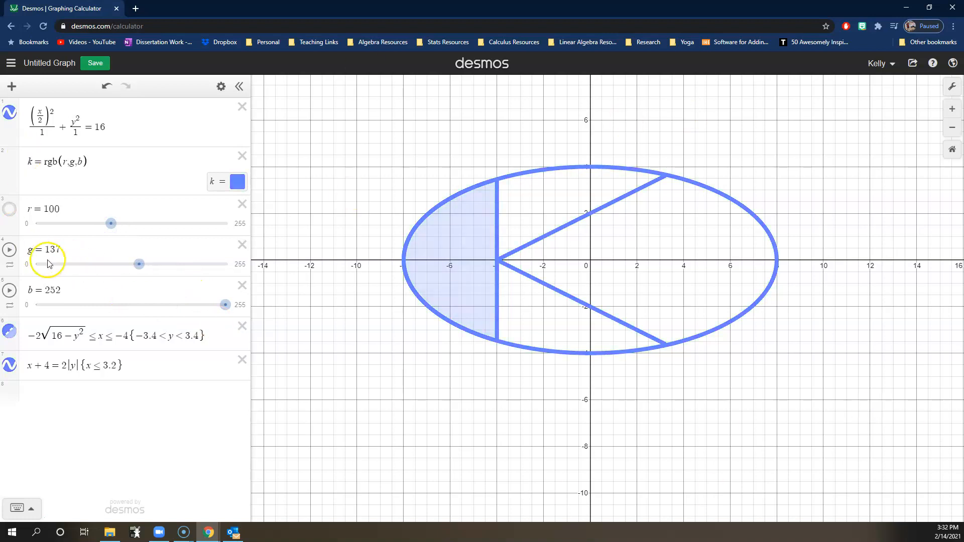